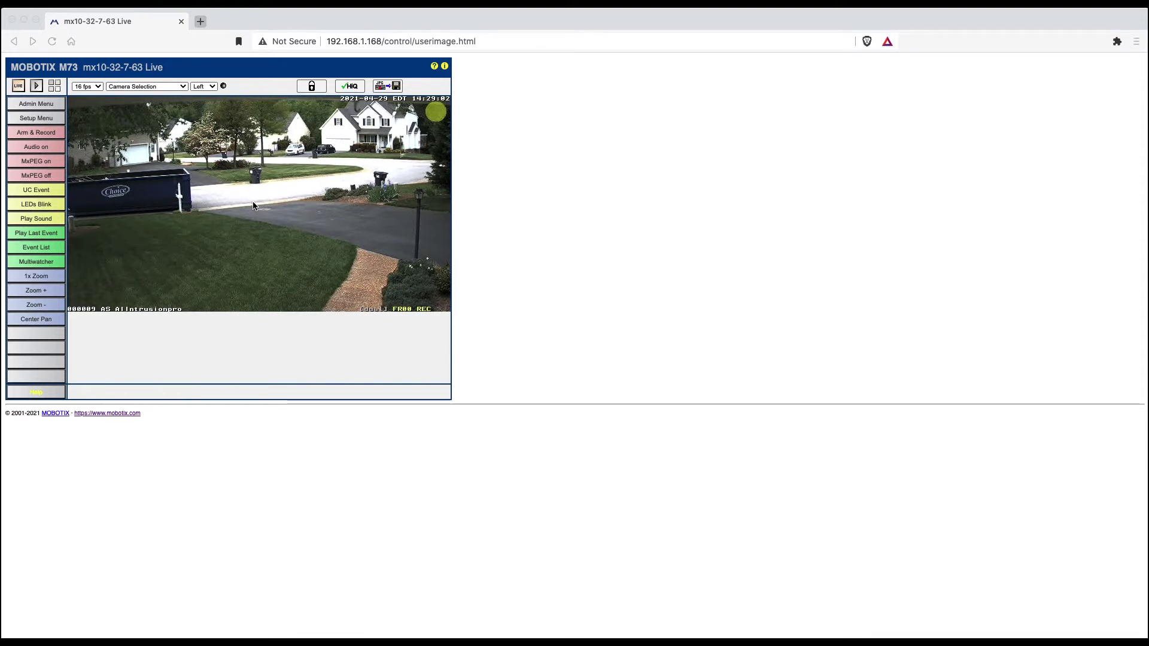
# Step: Open the Live Screen online help and move its window toward the centre of the screen
pyautogui.click(253, 205)
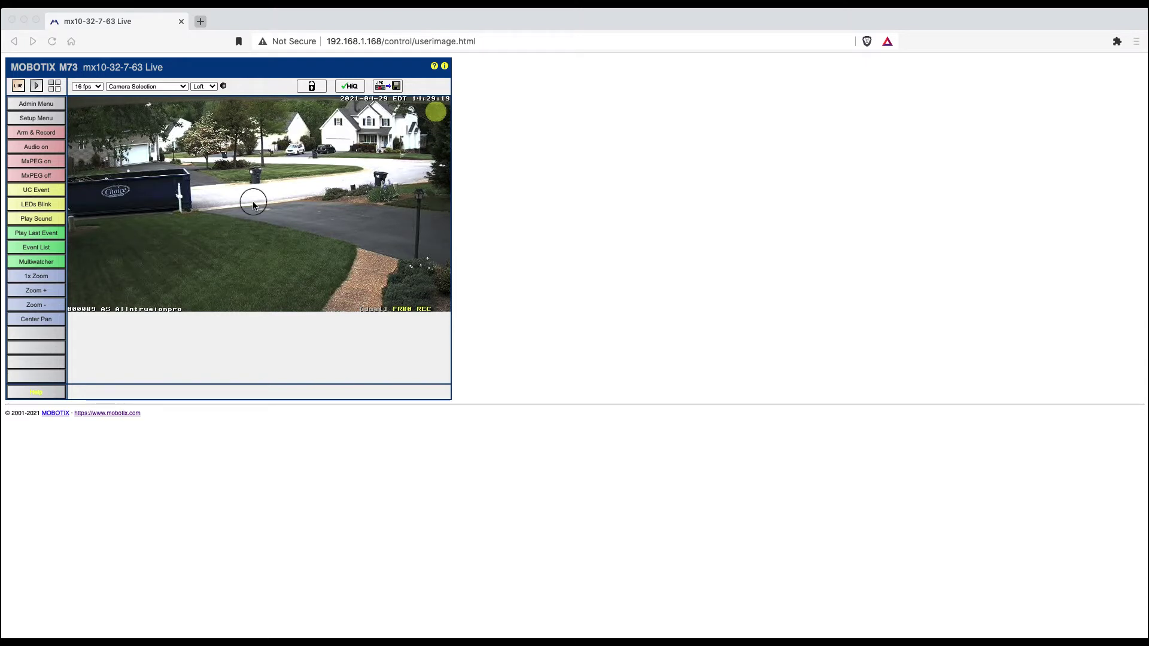
pyautogui.click(435, 67)
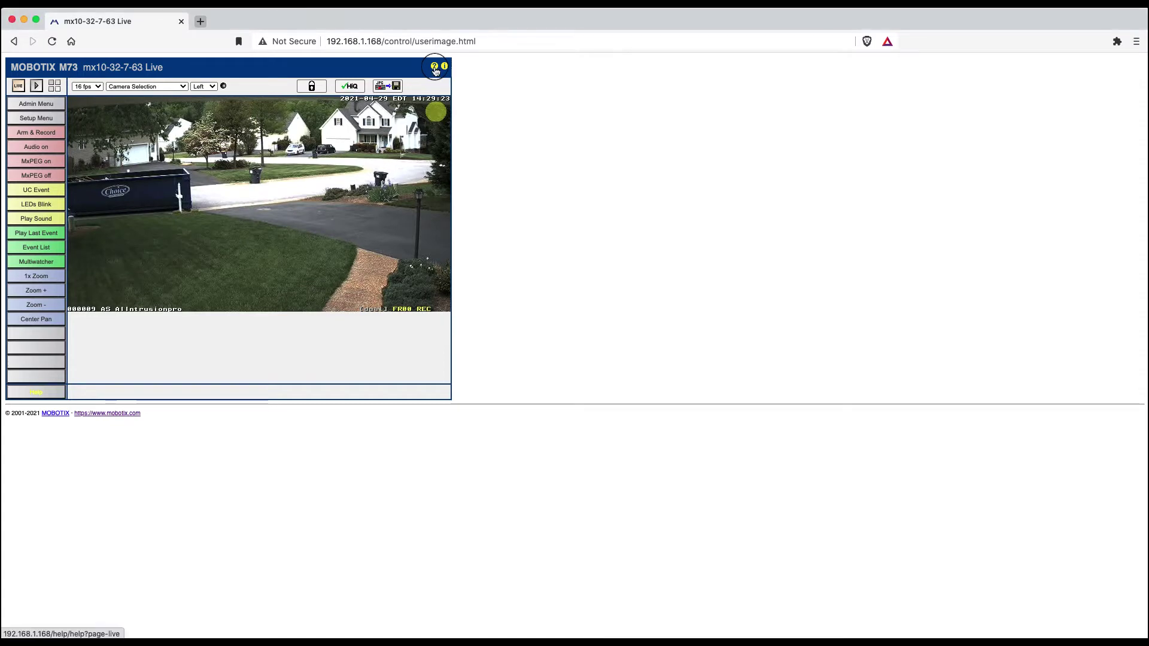
pyautogui.moveTo(792, 198); pyautogui.dragTo(583, 79)
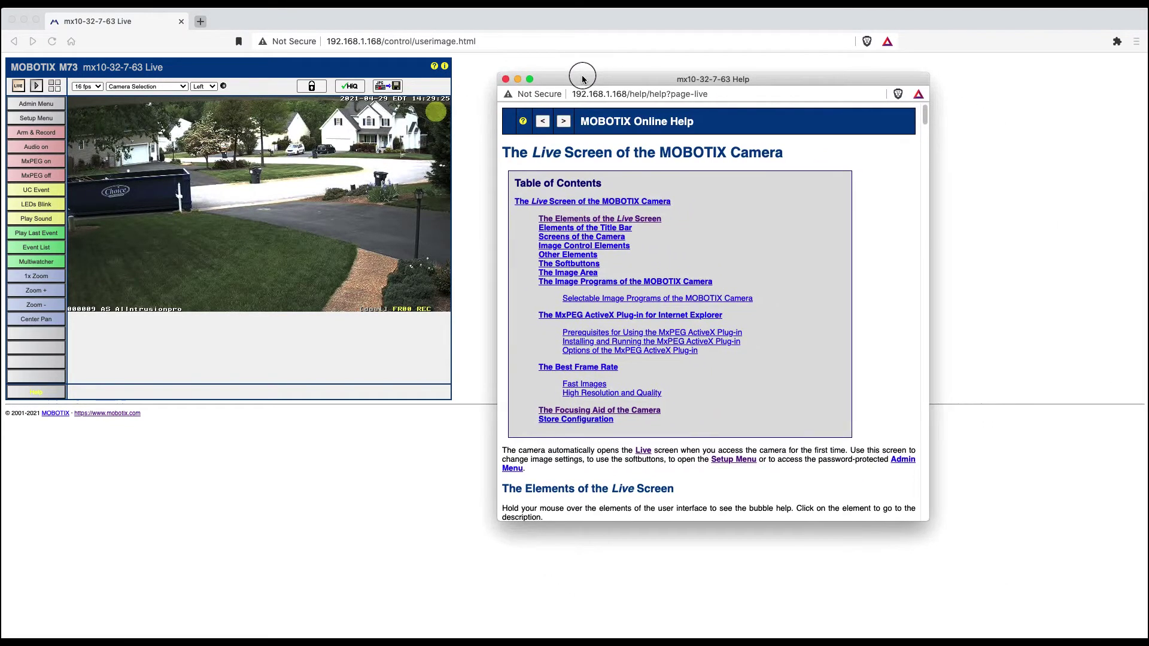
# Step: Close the help and go from the Admin Menu to the Storage on External File Server / Flash Device page
pyautogui.click(506, 80)
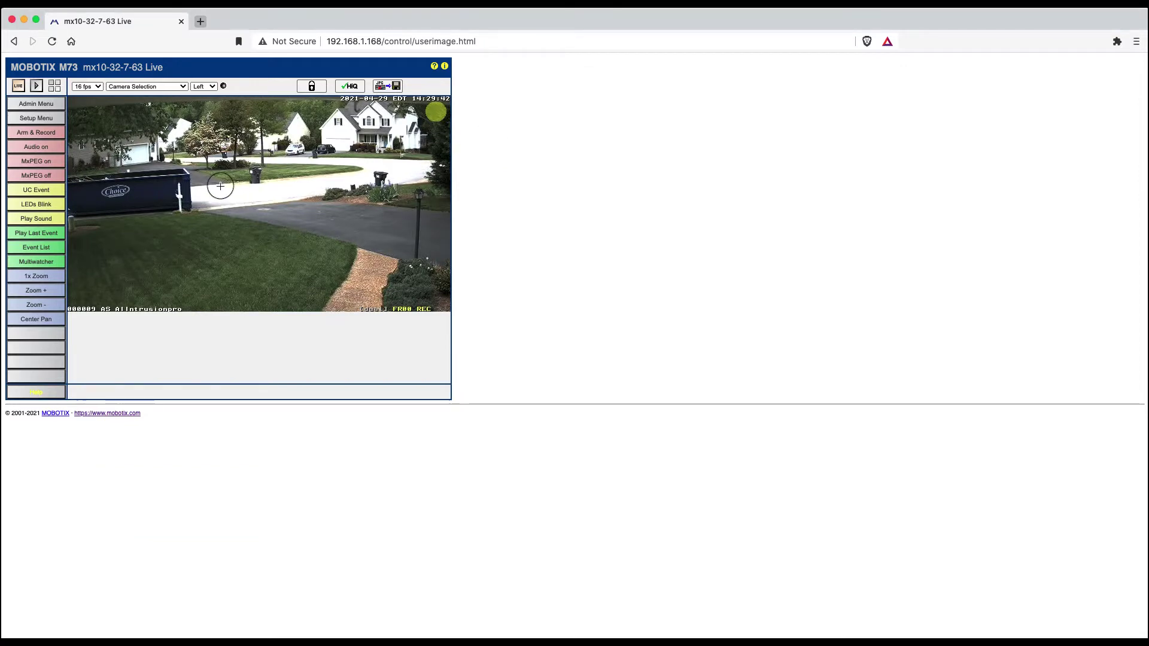
pyautogui.click(39, 106)
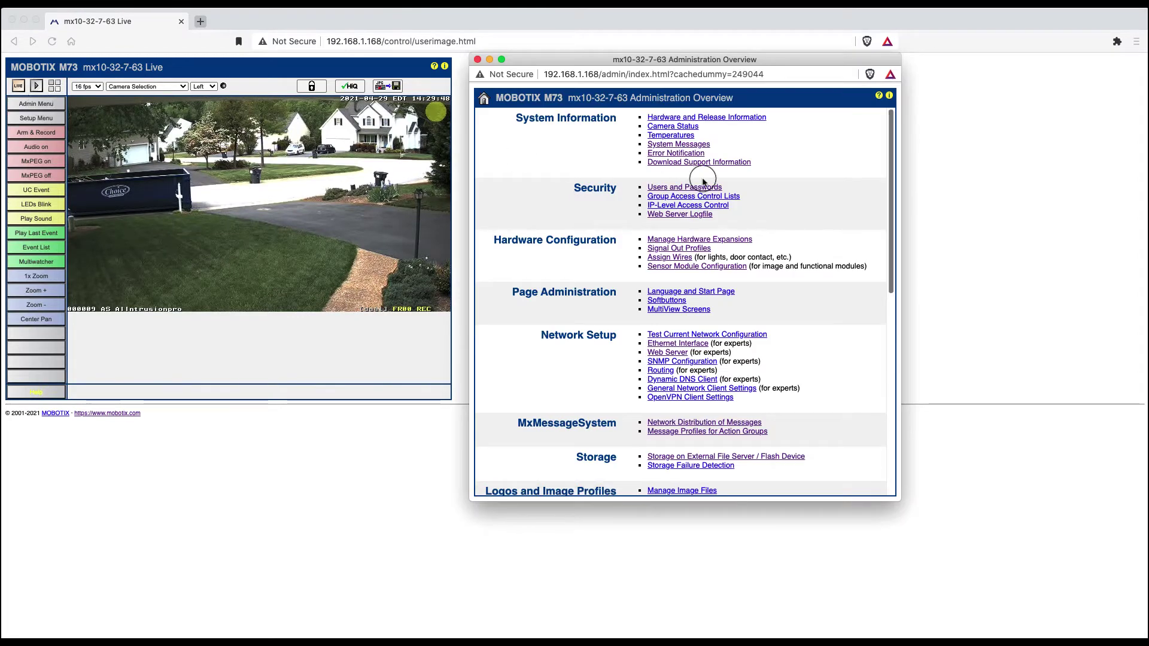
pyautogui.moveTo(892, 197); pyautogui.dragTo(888, 290)
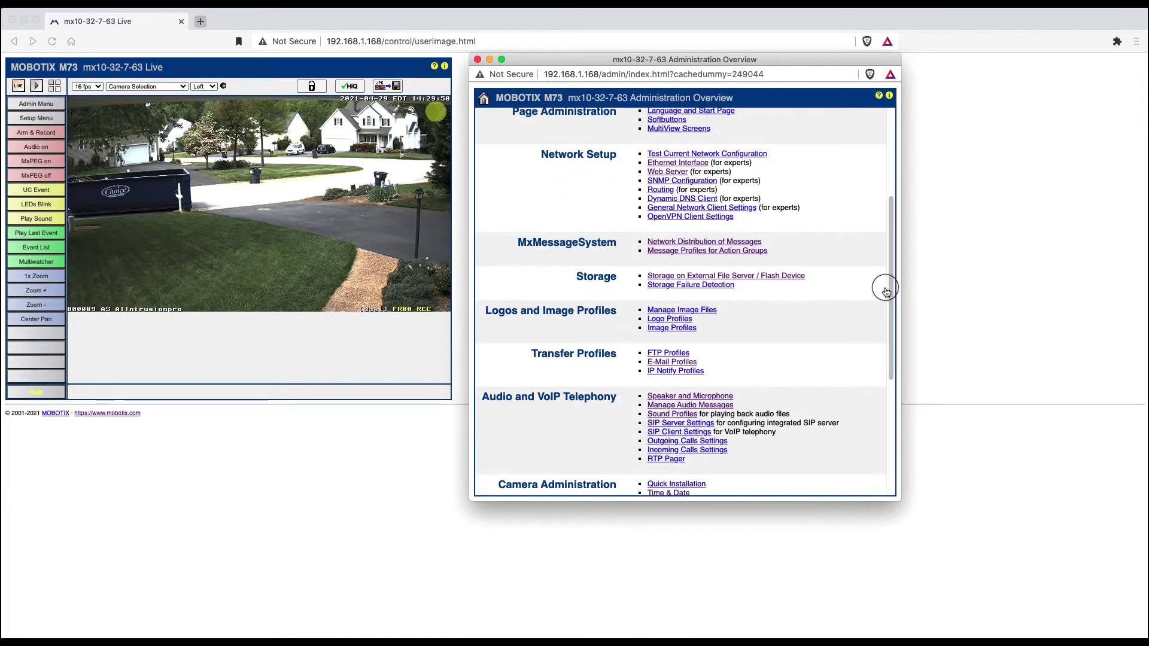
pyautogui.click(770, 276)
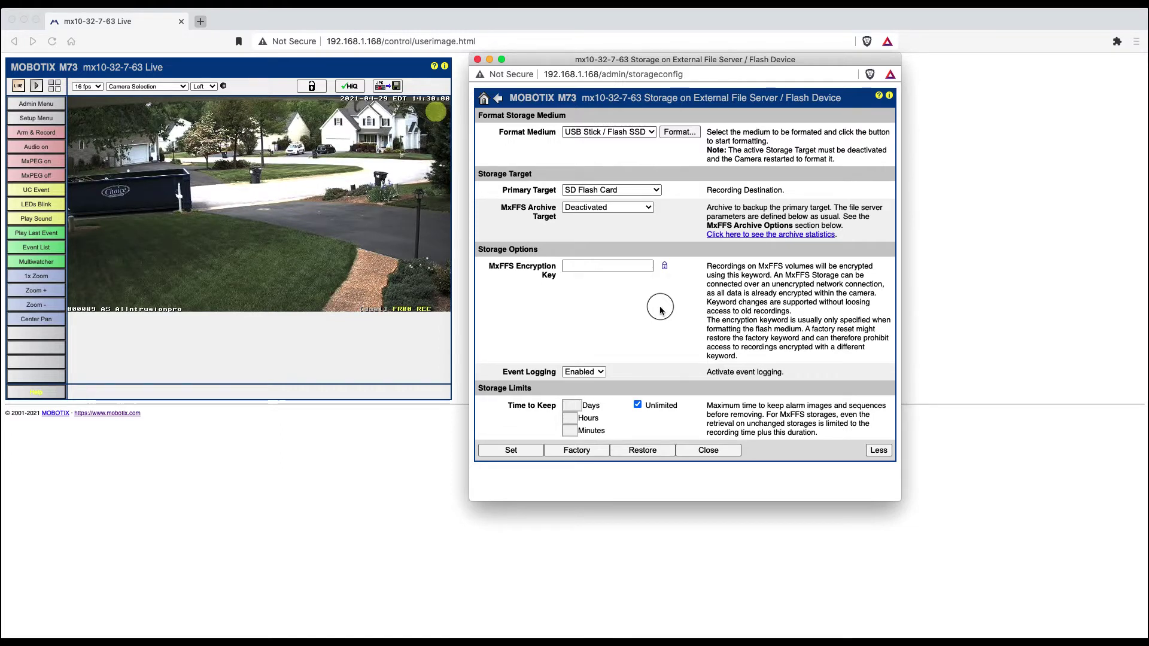
pyautogui.click(879, 450)
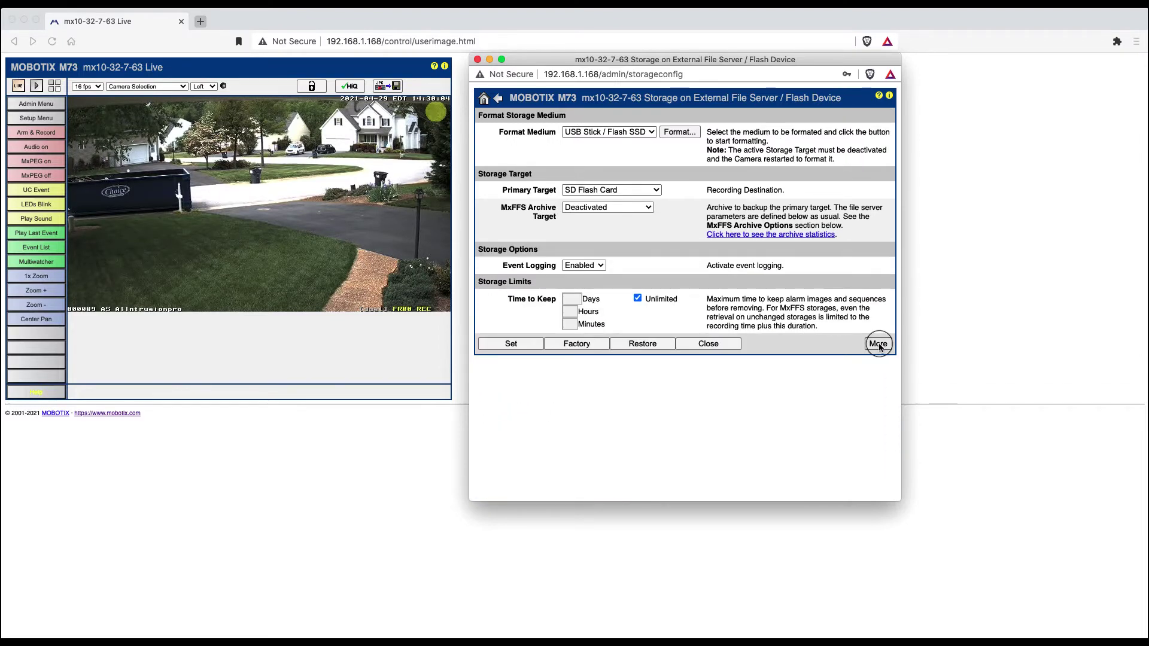
pyautogui.click(879, 344)
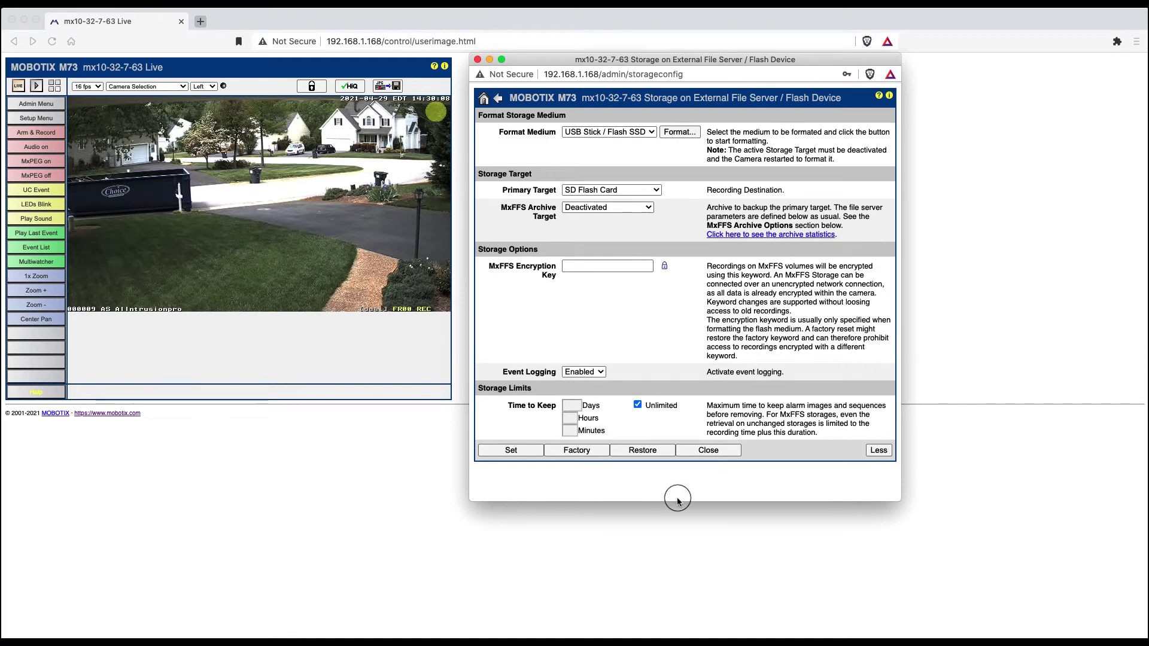
pyautogui.moveTo(674, 502); pyautogui.dragTo(668, 555)
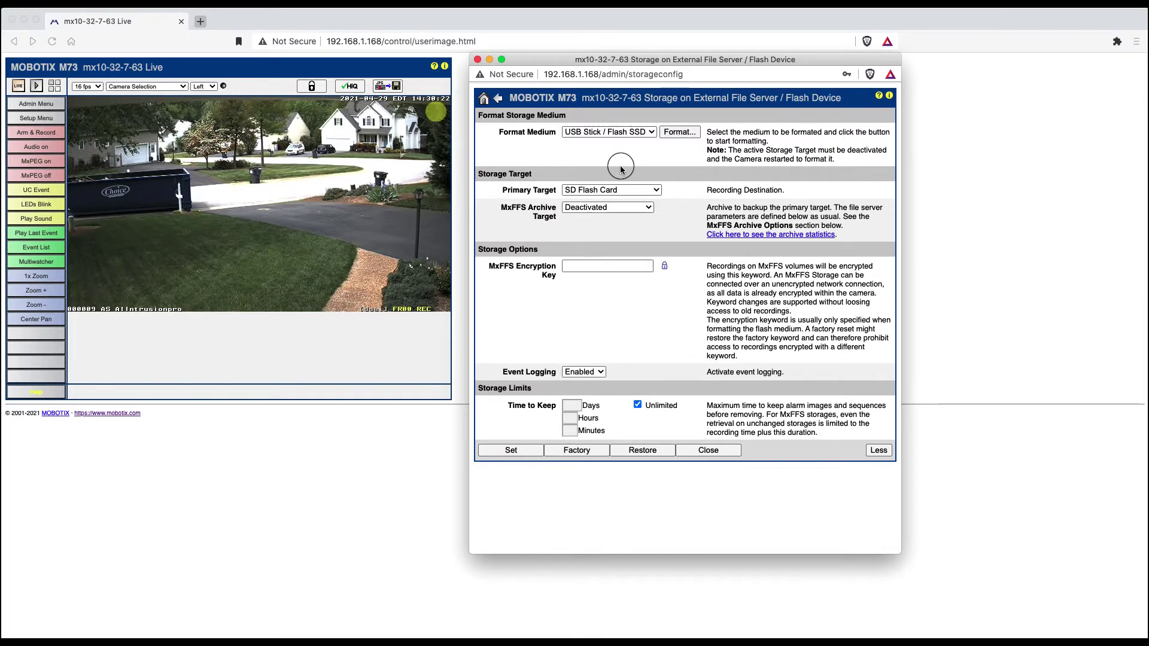
pyautogui.click(652, 133)
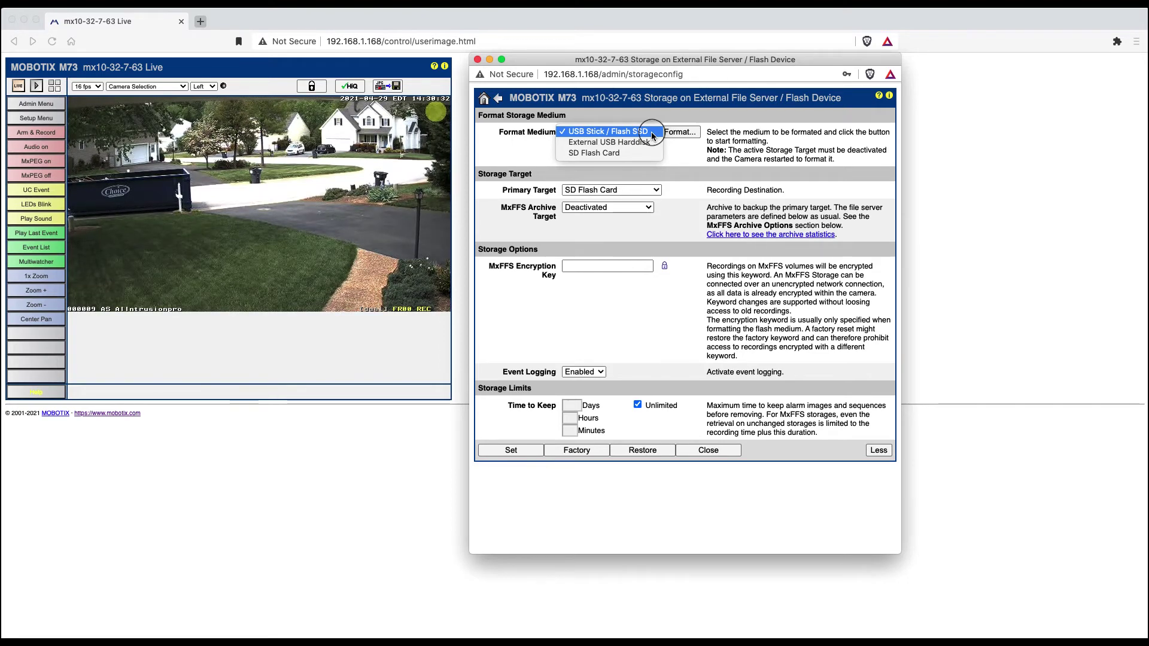
# Step: Set Primary Target to Deactivated, apply it, and confirm storing the configuration when closing
pyautogui.click(612, 230)
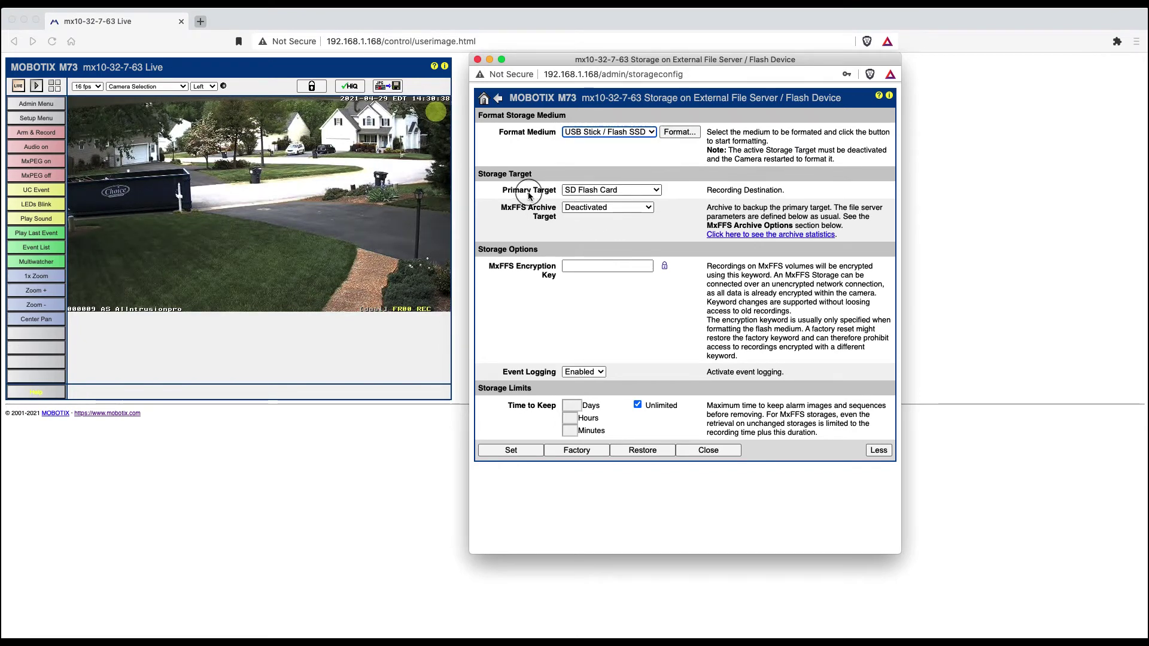
pyautogui.click(657, 190)
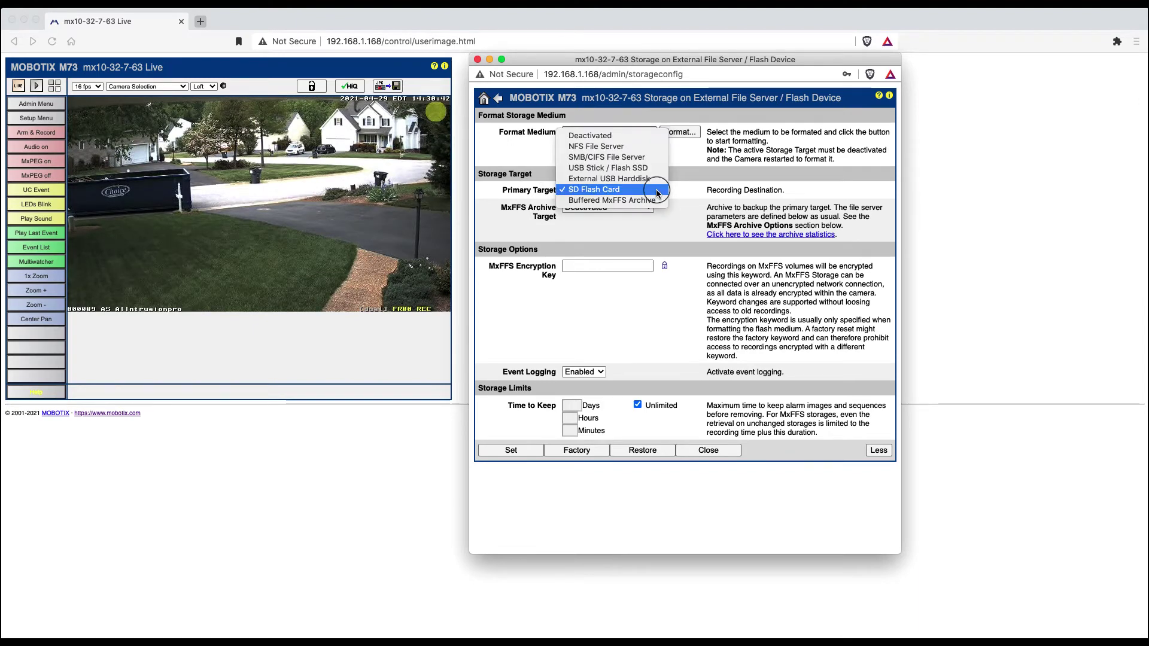
pyautogui.click(646, 135)
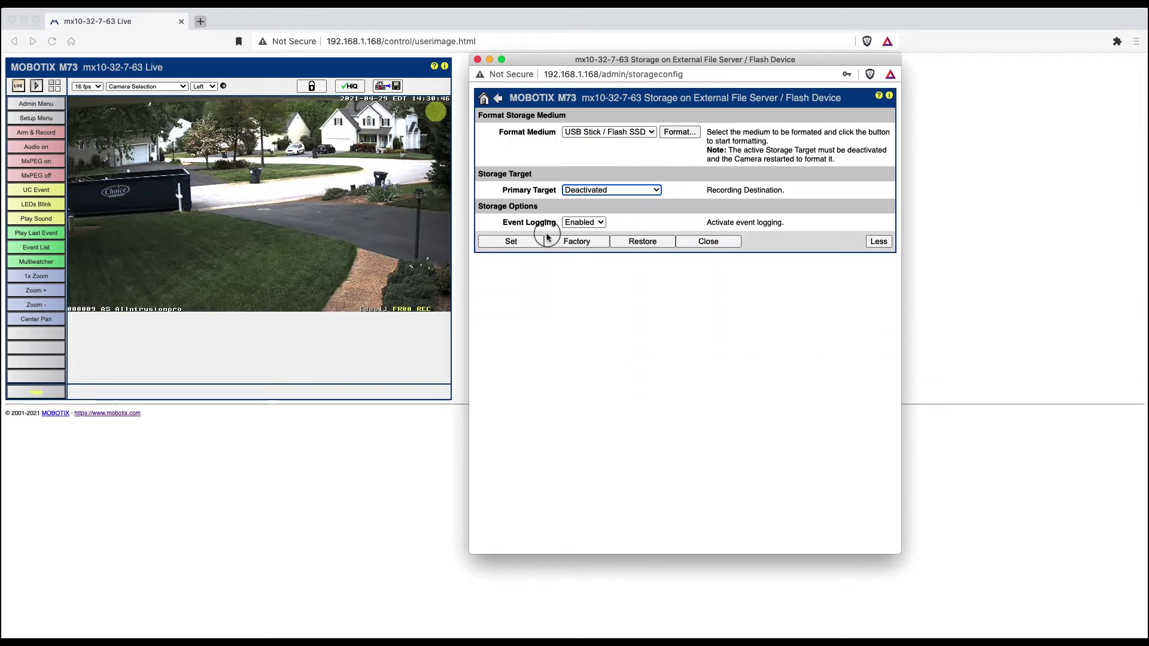
pyautogui.click(511, 241)
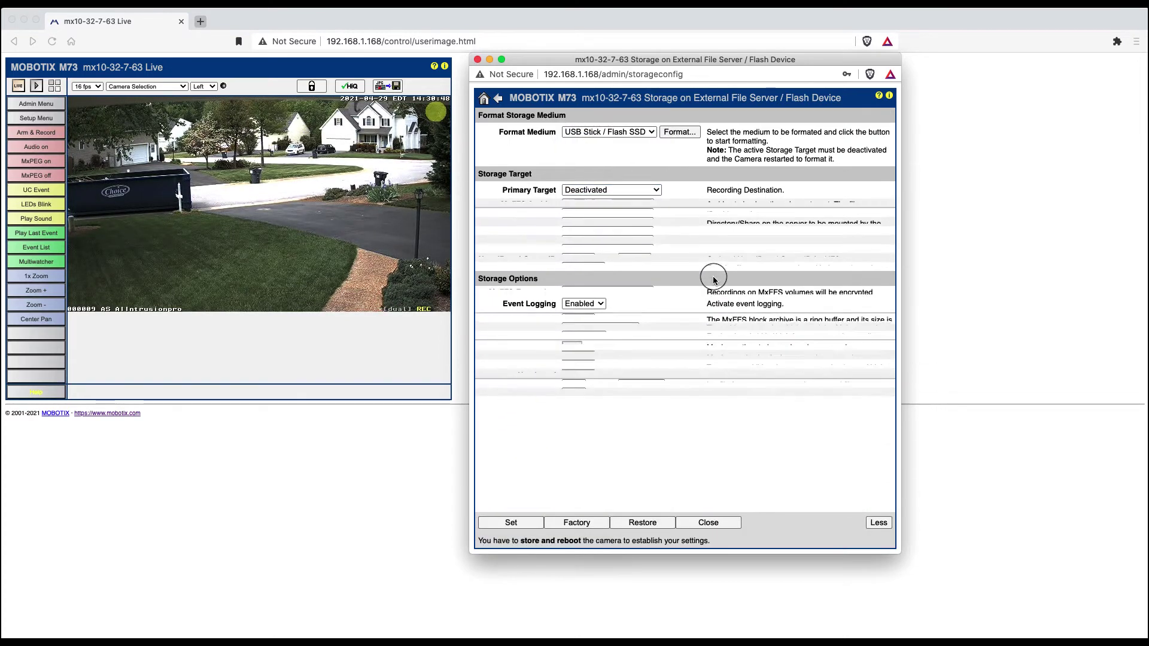
pyautogui.click(708, 243)
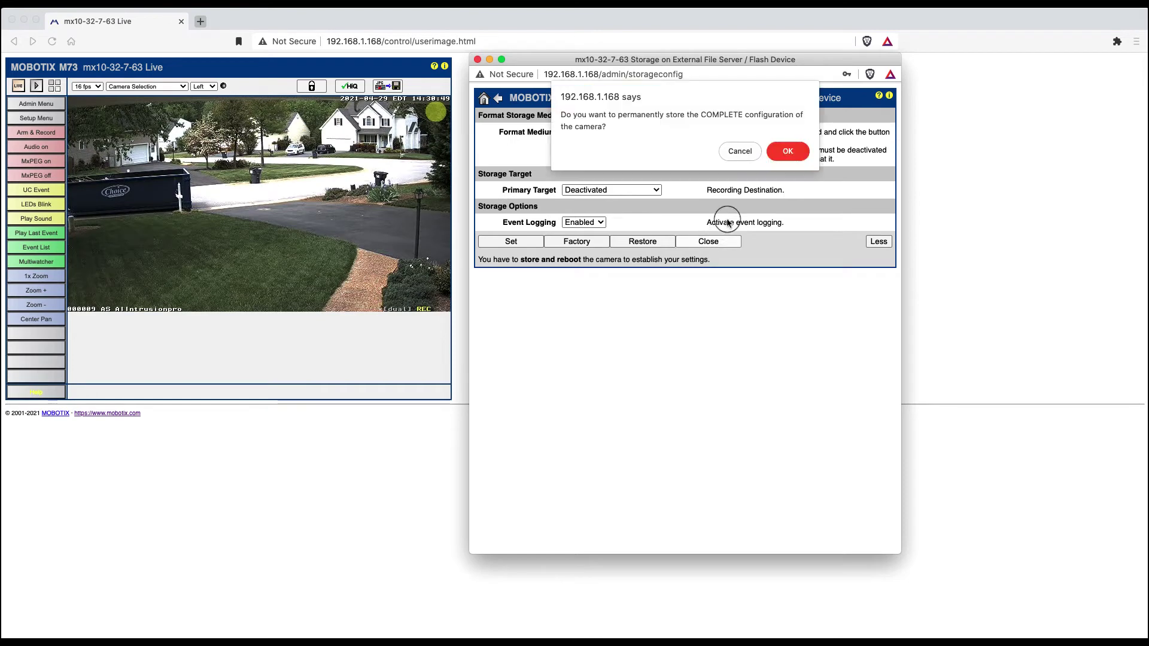
pyautogui.click(787, 148)
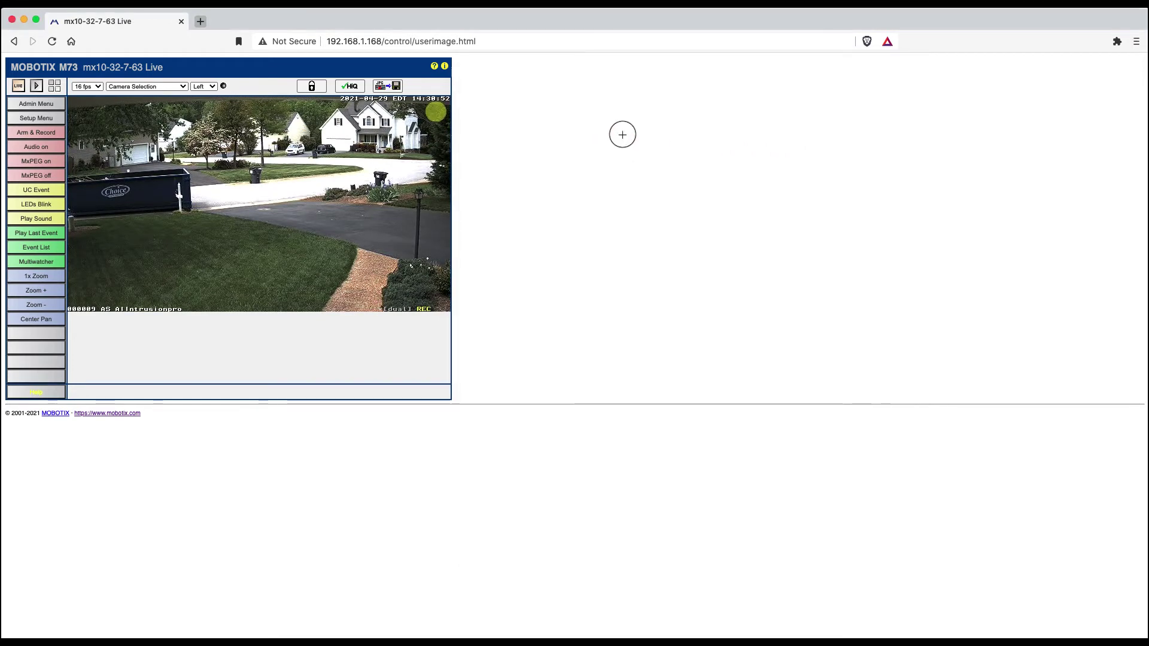
# Step: Store the configuration permanently from the Admin Menu, then reboot the camera
pyautogui.click(36, 103)
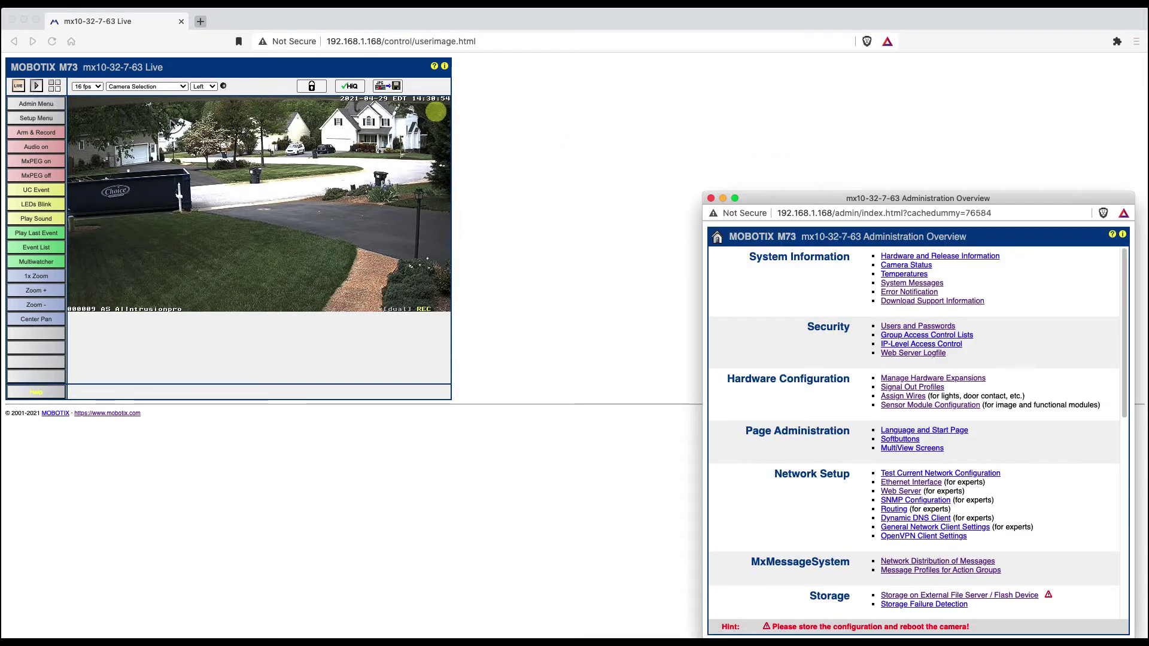
pyautogui.moveTo(759, 200); pyautogui.dragTo(549, 75)
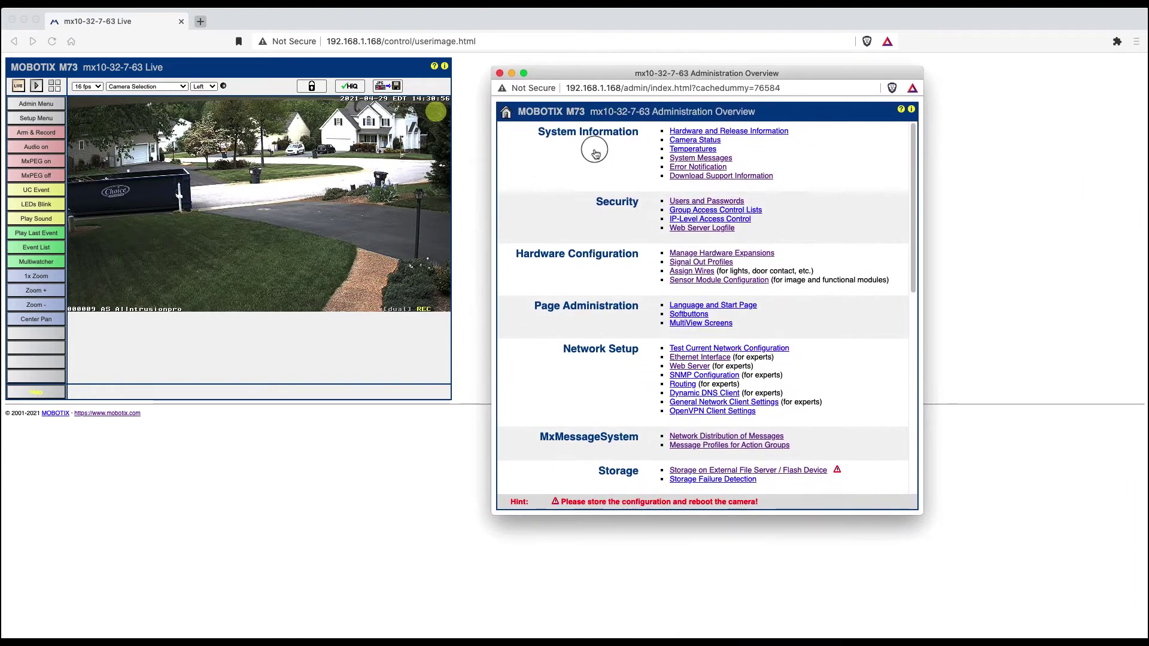
pyautogui.scroll(-10, 722, 361)
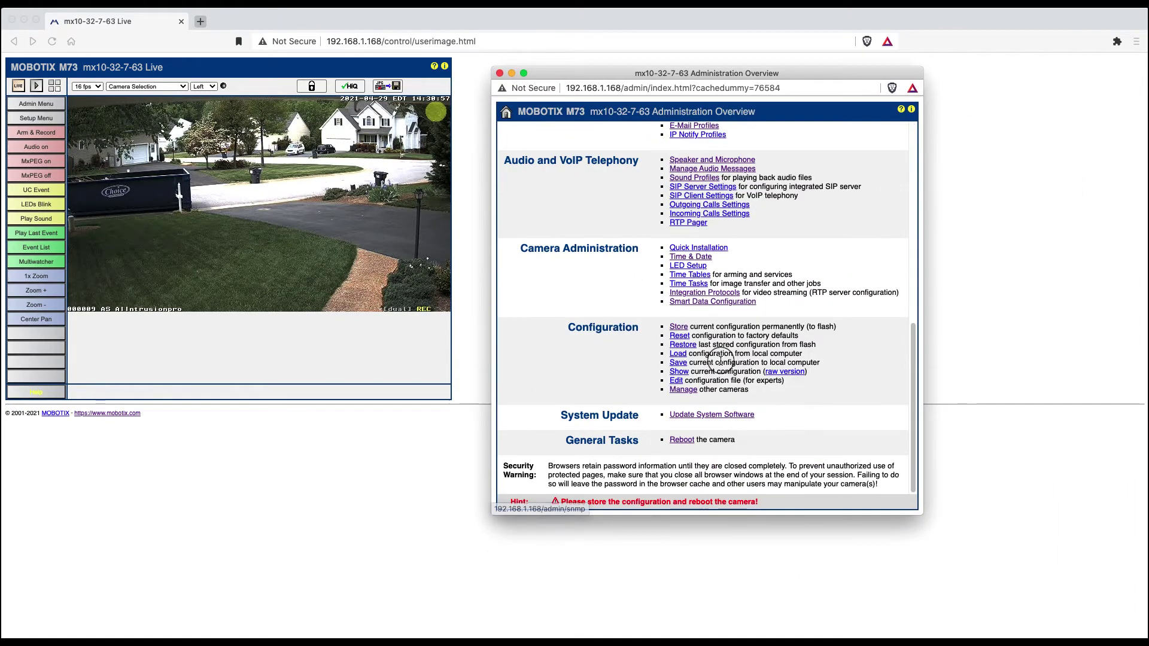
pyautogui.click(678, 327)
pyautogui.click(633, 204)
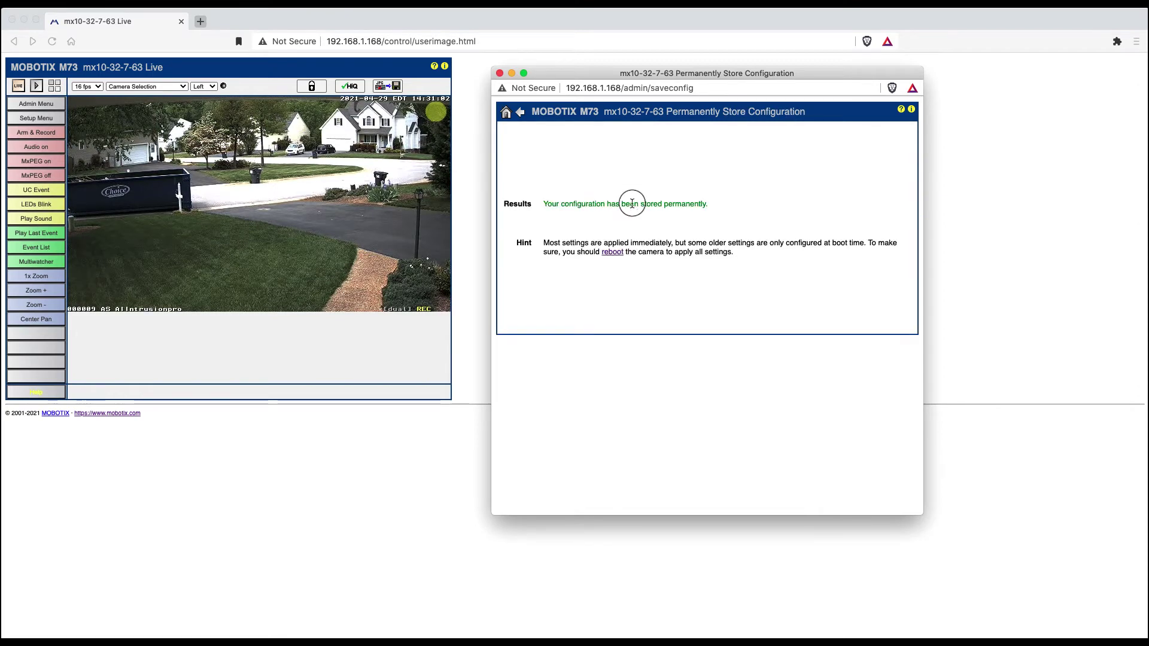
pyautogui.click(612, 252)
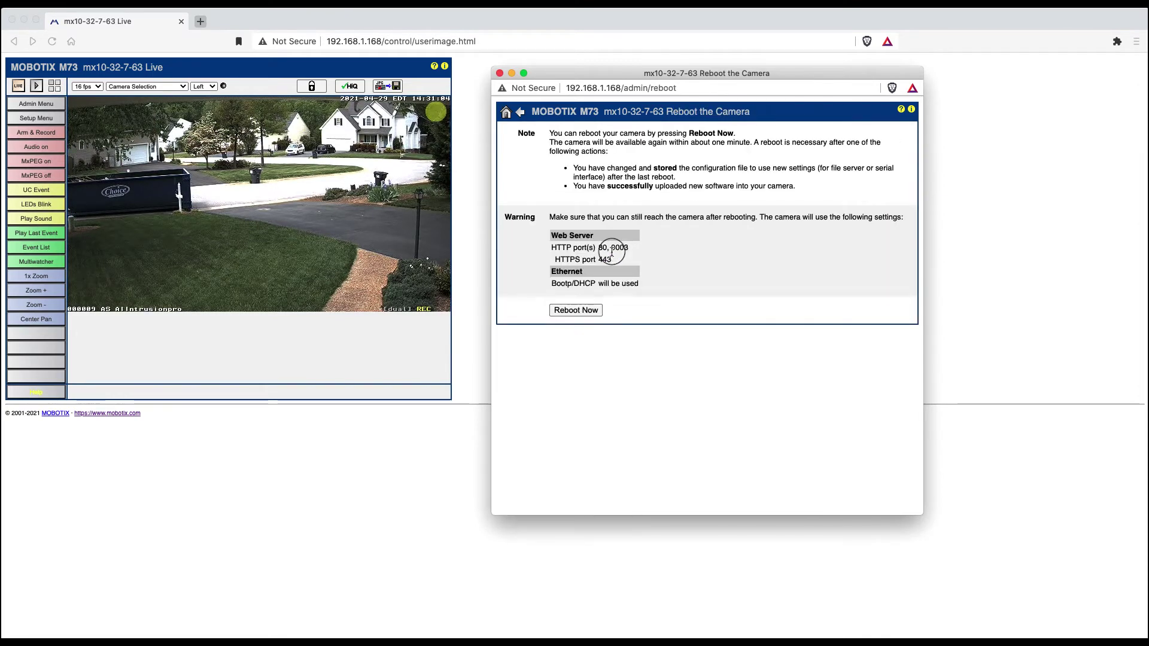
pyautogui.click(576, 310)
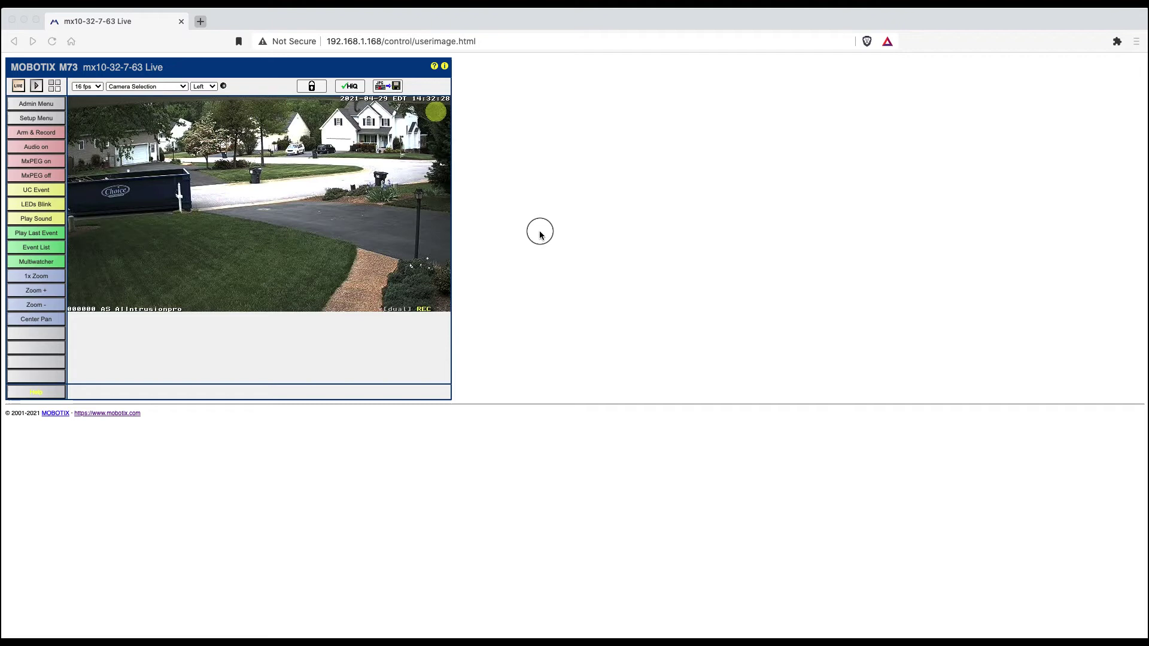
# Step: Reopen the external file server / flash storage page and choose SD Flash Card as Format Medium
pyautogui.click(28, 107)
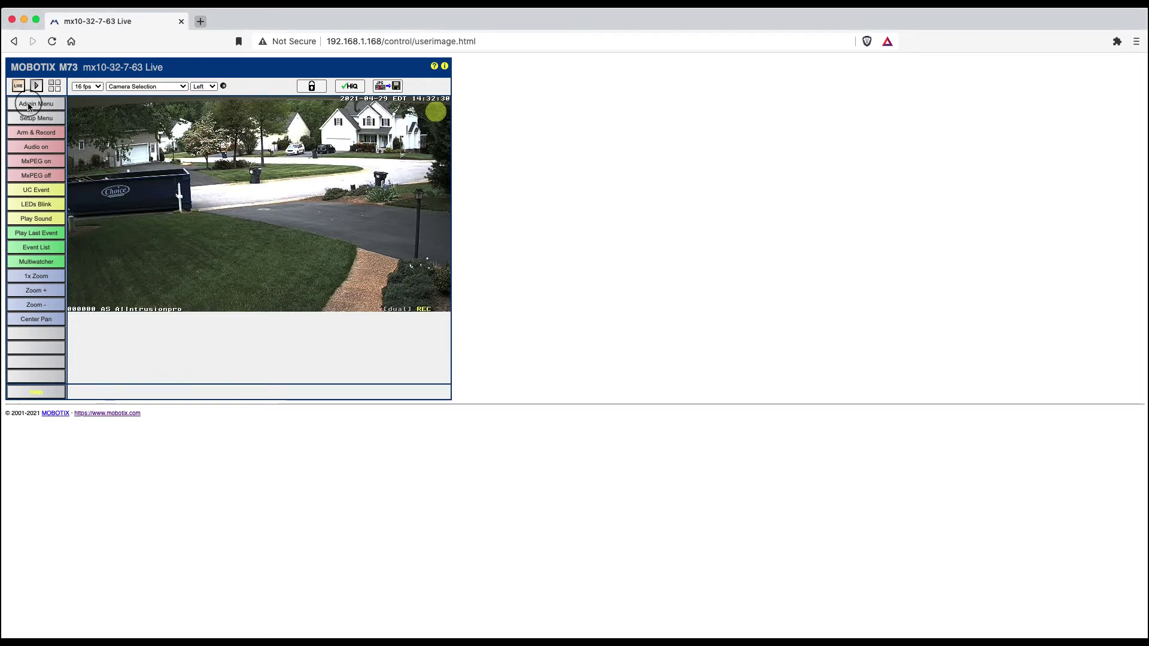
pyautogui.click(799, 198)
pyautogui.moveTo(799, 198); pyautogui.dragTo(582, 67)
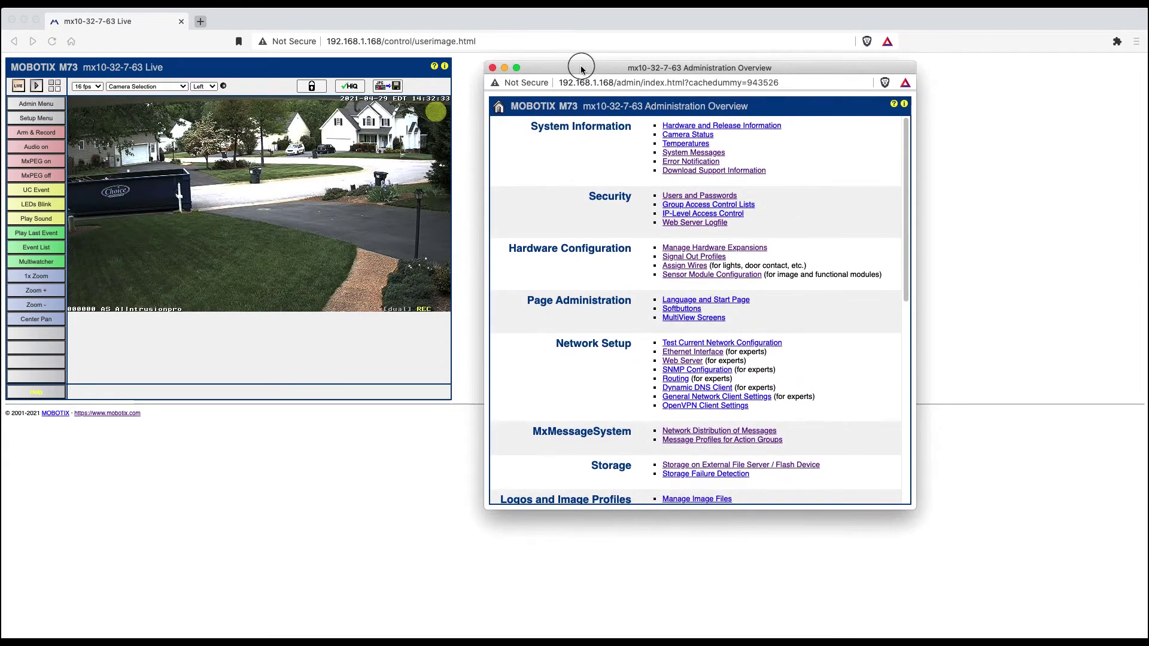
pyautogui.click(761, 466)
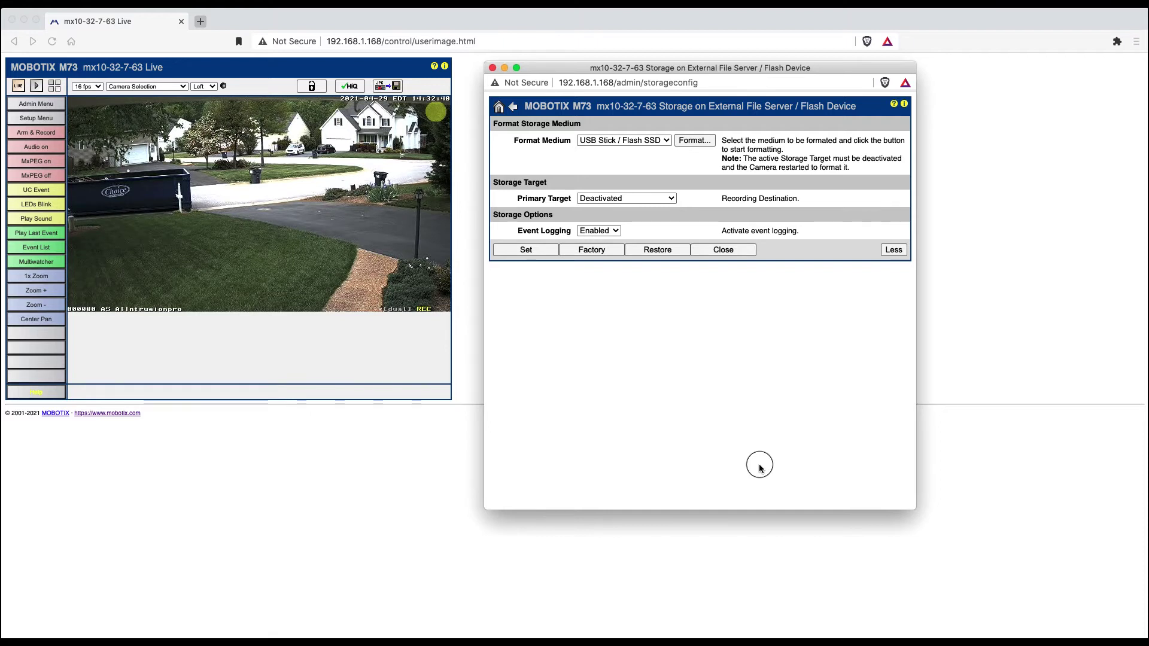
pyautogui.click(667, 141)
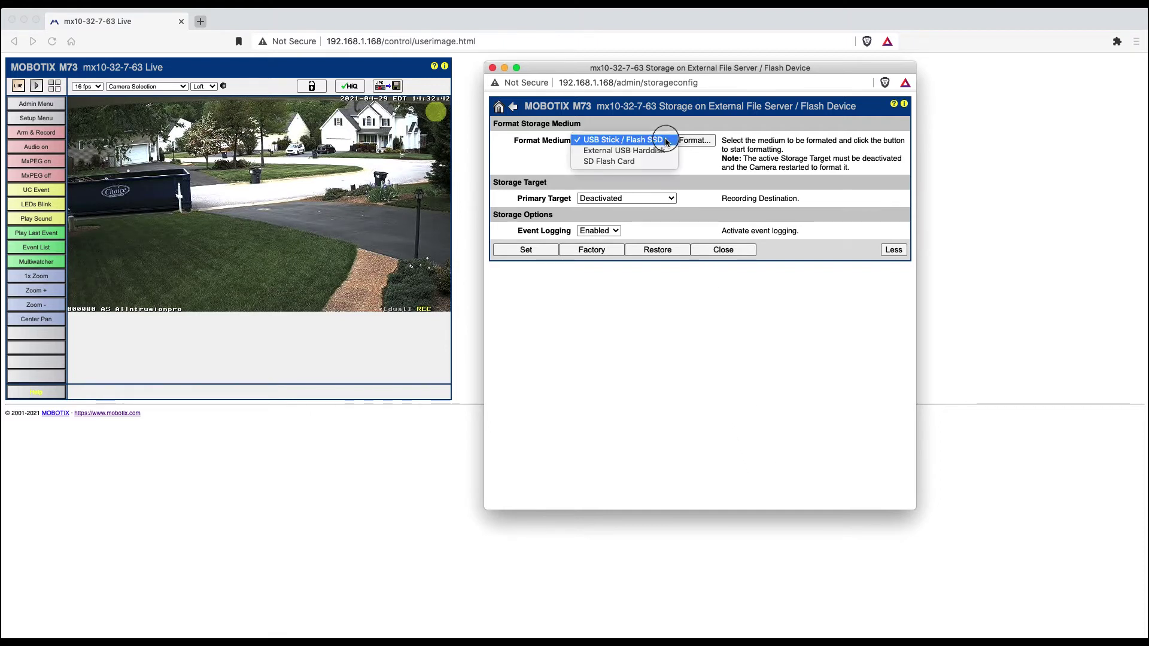
pyautogui.click(651, 162)
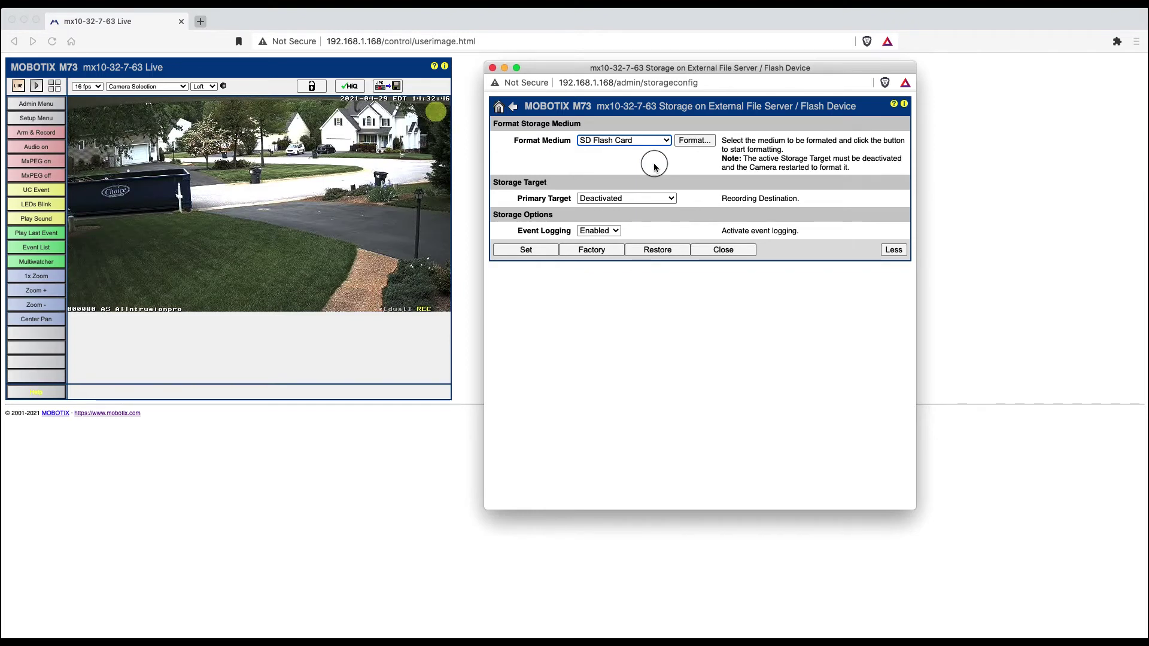
# Step: Start the MxFFS formatter with default partitioning, entering the administrator user name and password
pyautogui.click(692, 141)
pyautogui.moveTo(758, 214); pyautogui.dragTo(602, 74)
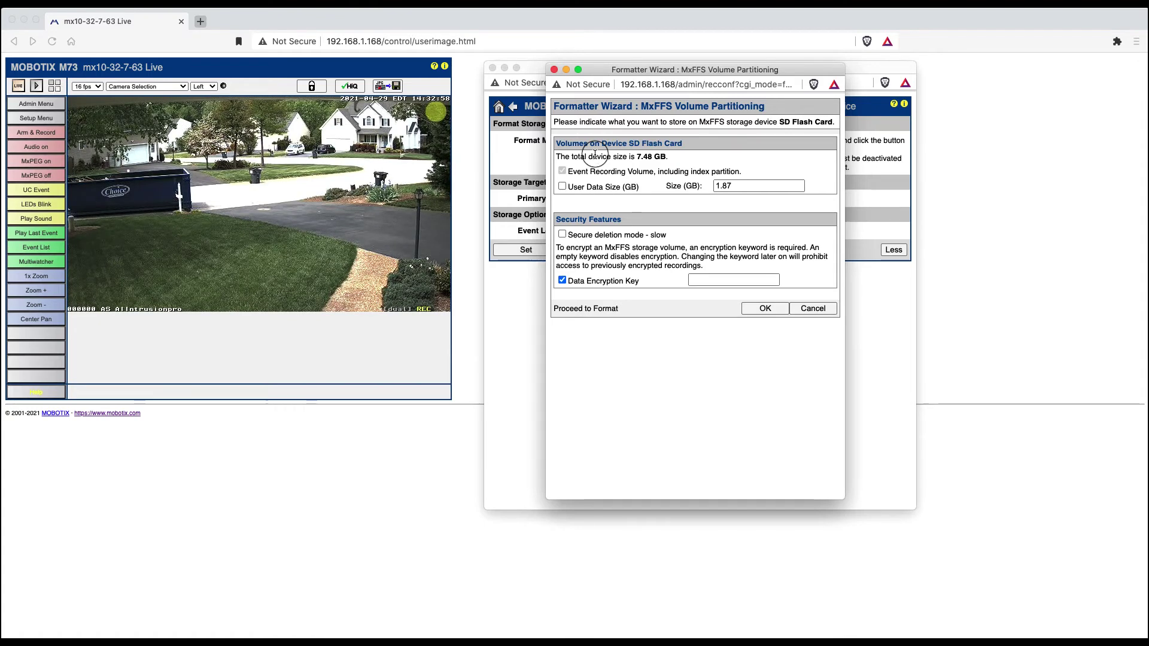
pyautogui.click(766, 308)
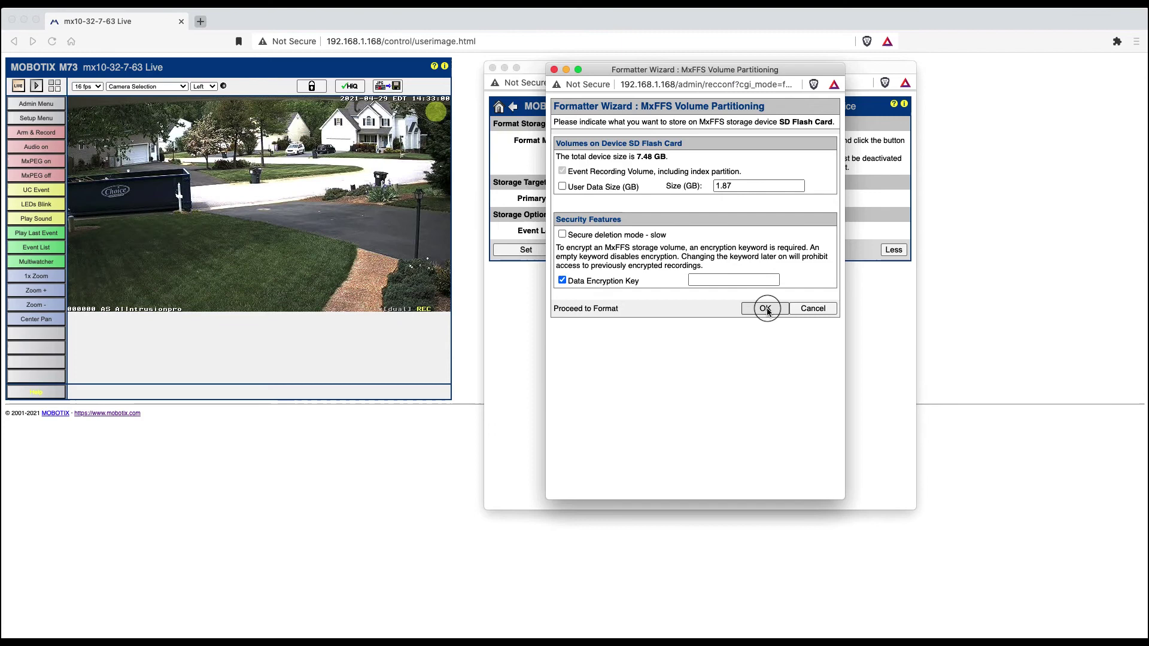
pyautogui.click(701, 194)
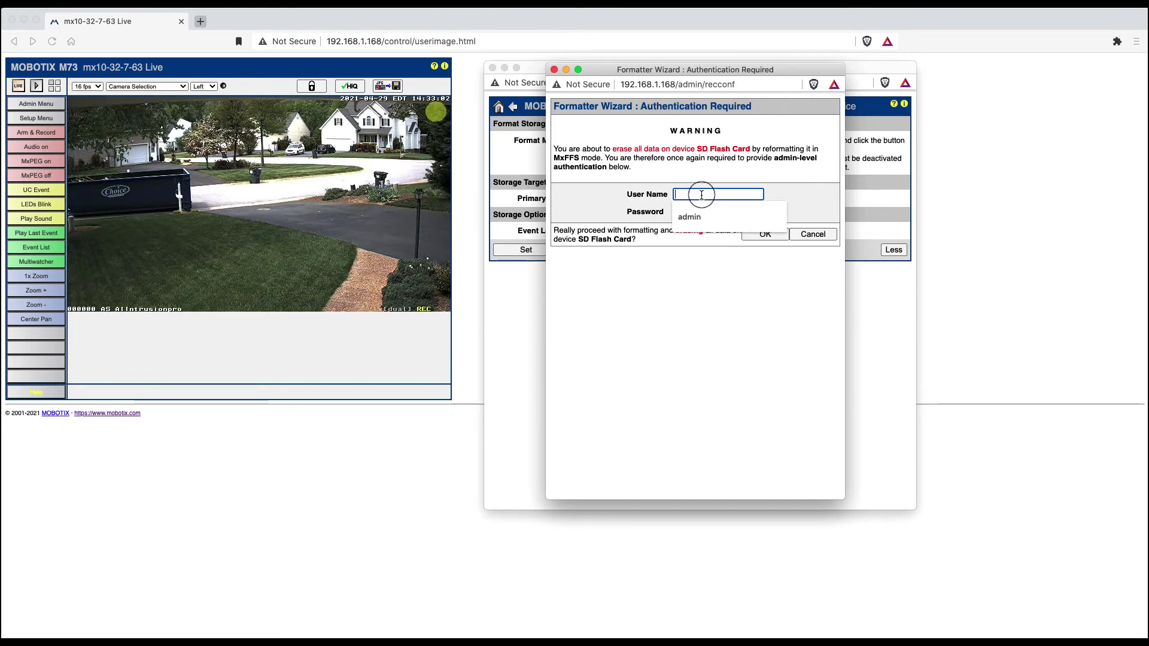
pyautogui.write('adm')
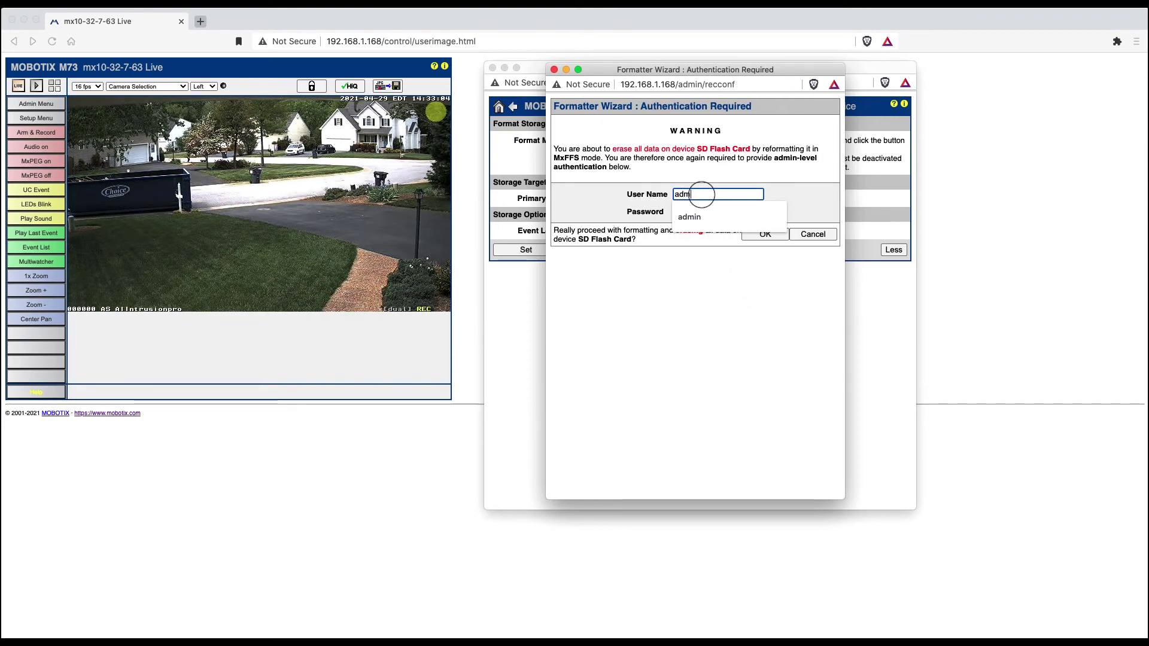
pyautogui.write('in')
pyautogui.press('Tab')
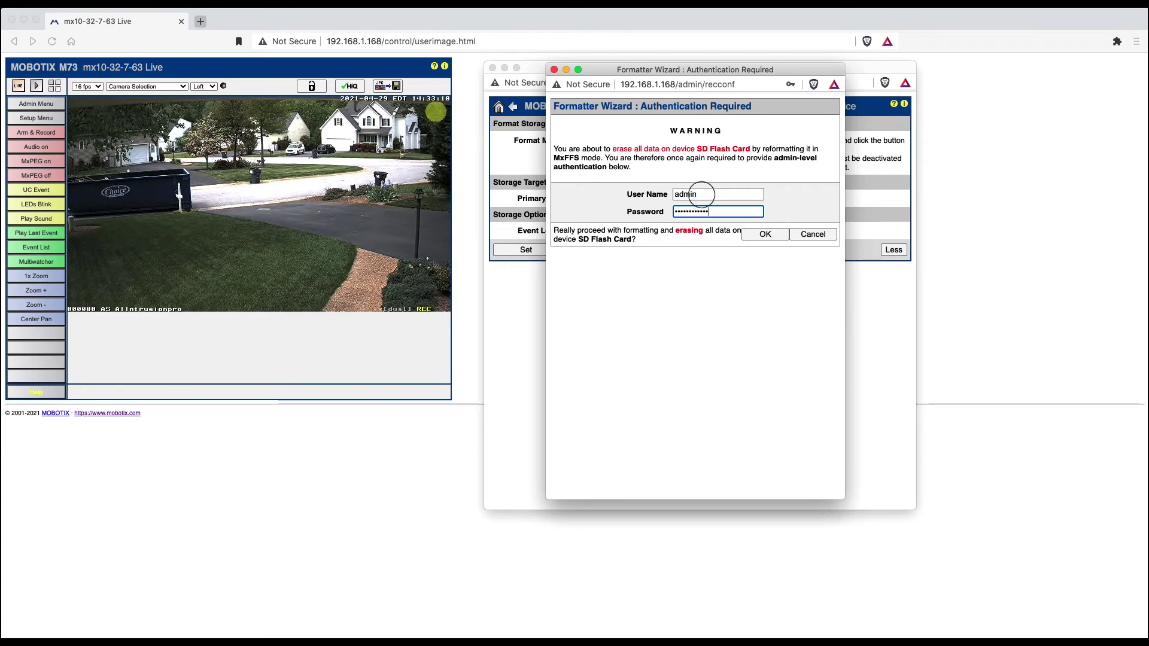
pyautogui.click(765, 233)
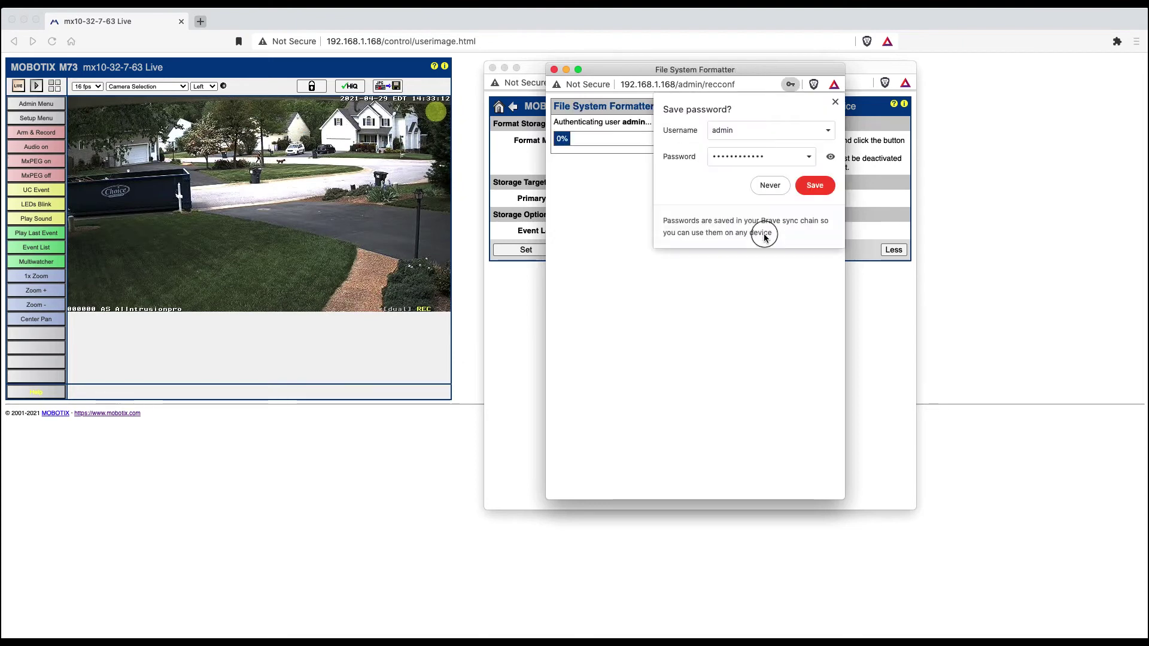
# Step: Dismiss the browser's save-password prompt while the SD card formats
pyautogui.click(835, 102)
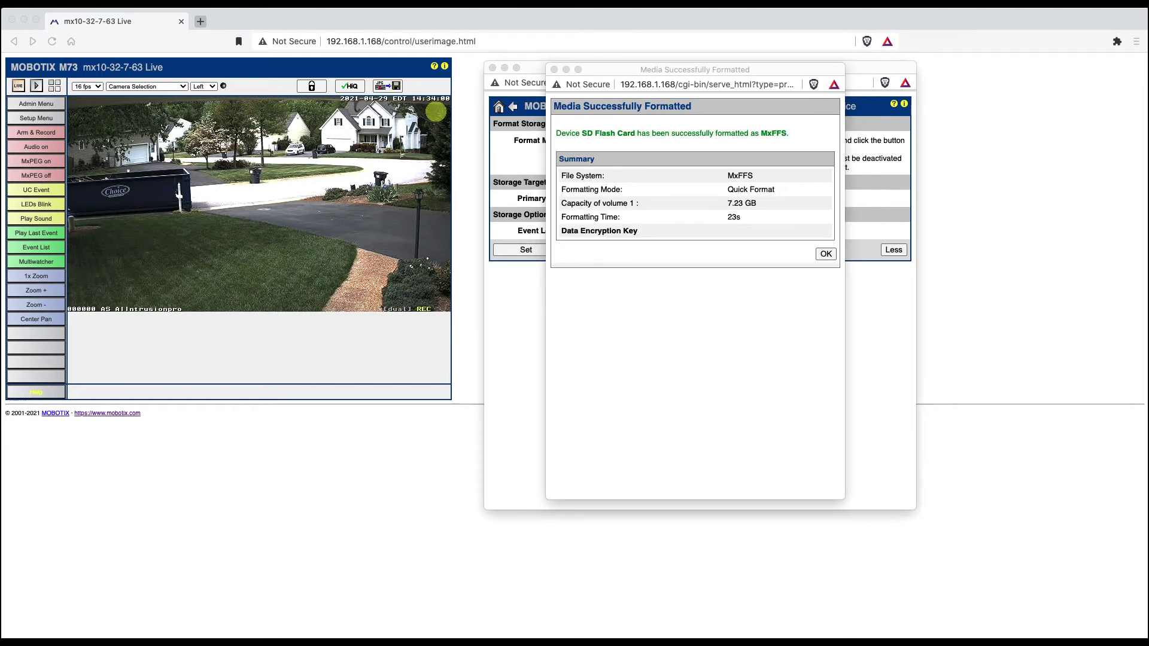
# Step: Acknowledge the successful format and browse the Primary Target options, stopping on SMB/CIFS File Server
pyautogui.click(825, 254)
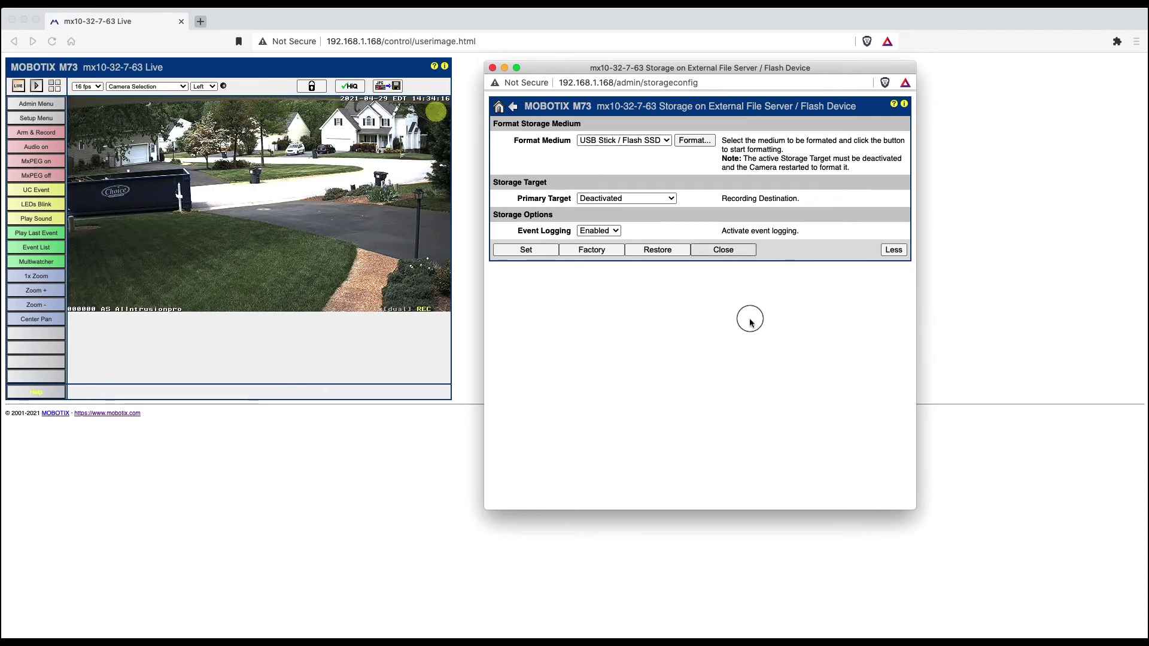
pyautogui.click(671, 198)
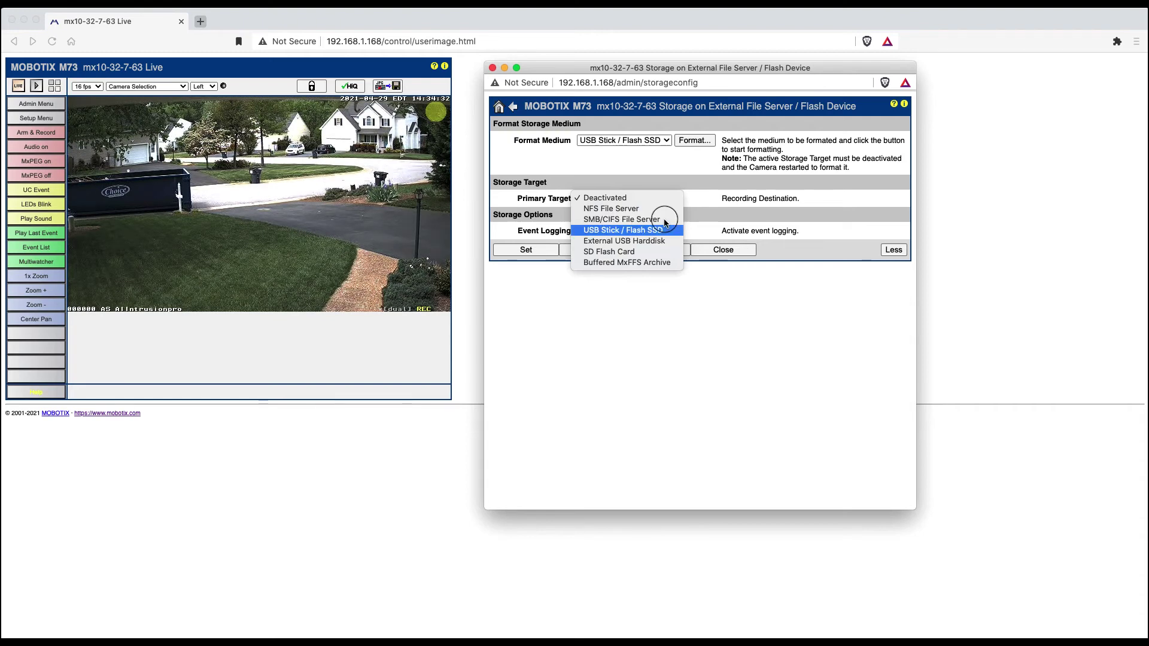
pyautogui.press('Down')
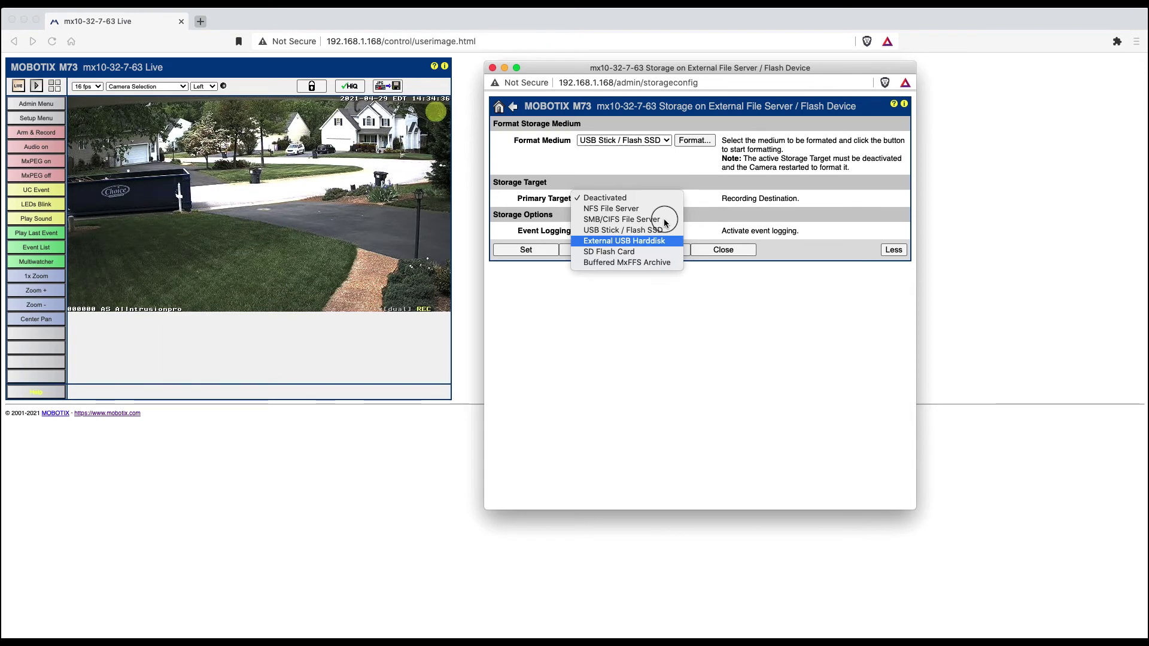
pyautogui.press('Down')
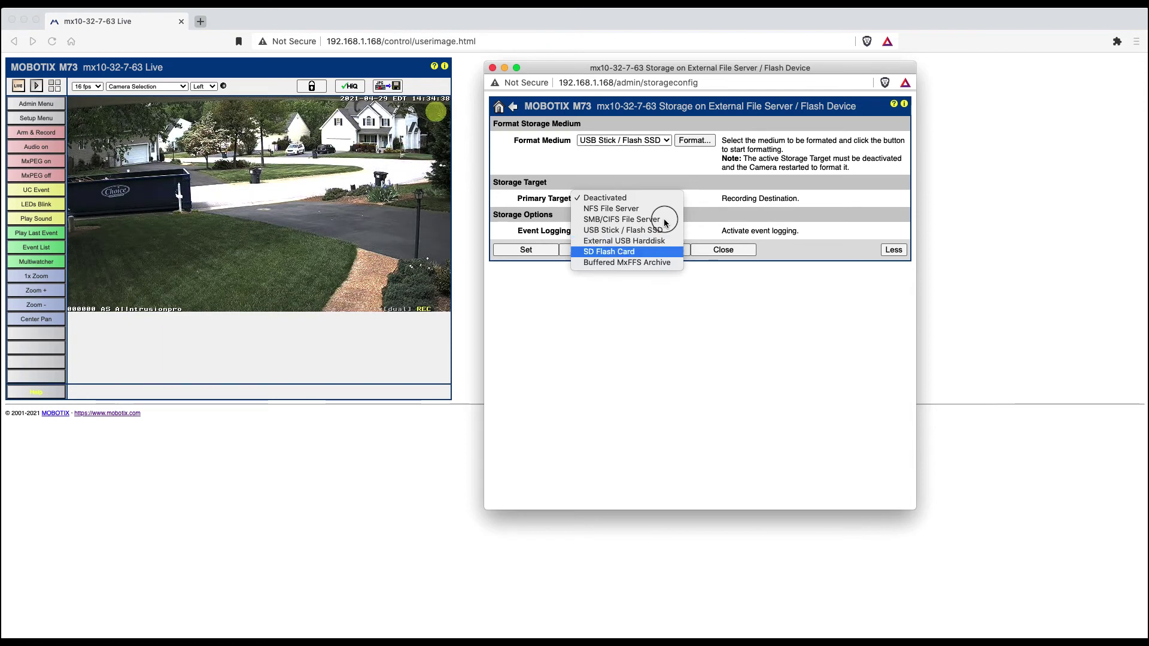
pyautogui.press('Down')
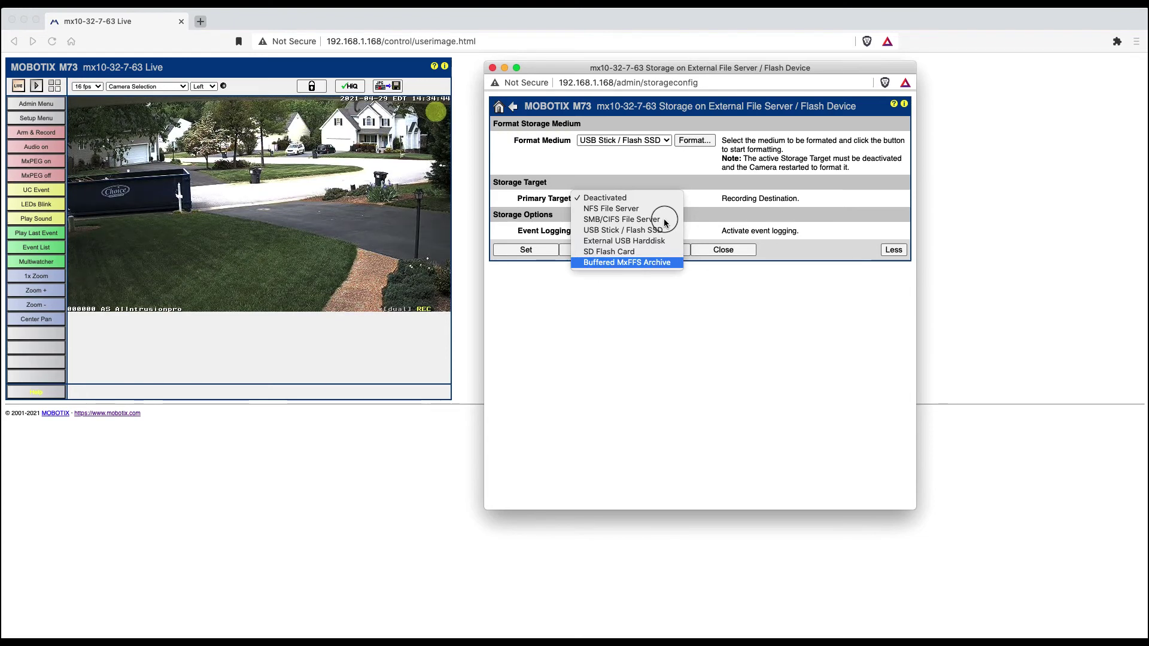
pyautogui.press('Up')
pyautogui.press('Up')
pyautogui.press('Up')
pyautogui.press('Up')
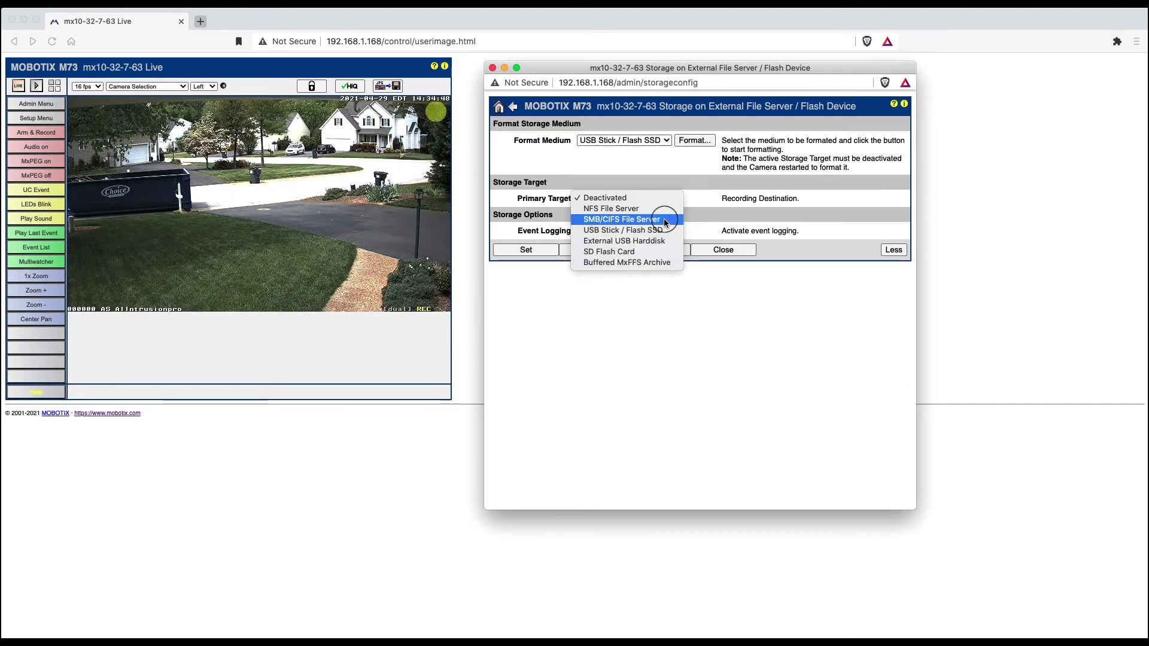
# Step: Make SMB/CIFS File Server (10.0.0.254, share data) the primary target and test the connection
pyautogui.click(667, 222)
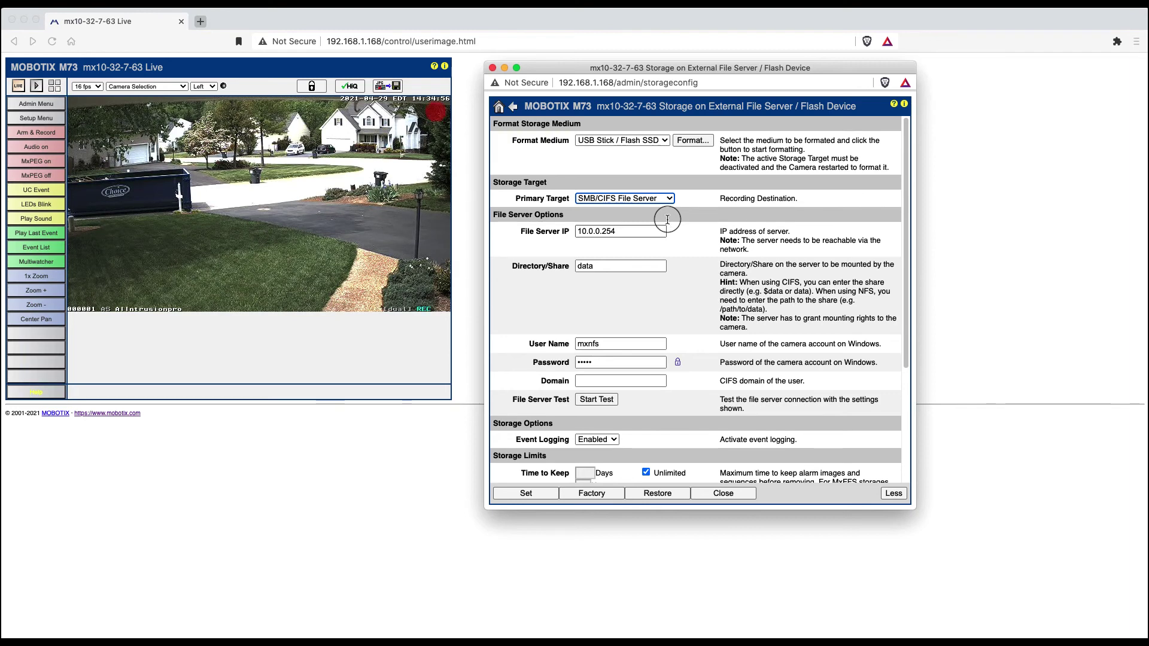
pyautogui.moveTo(641, 231); pyautogui.dragTo(559, 231)
pyautogui.click(641, 242)
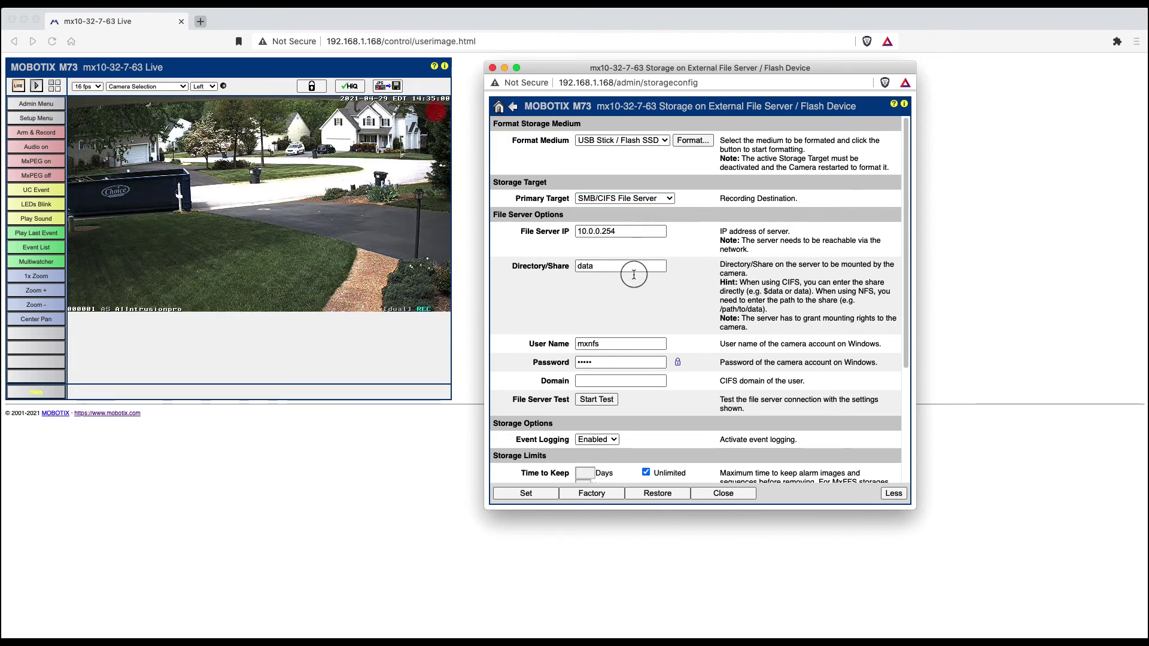
pyautogui.click(605, 399)
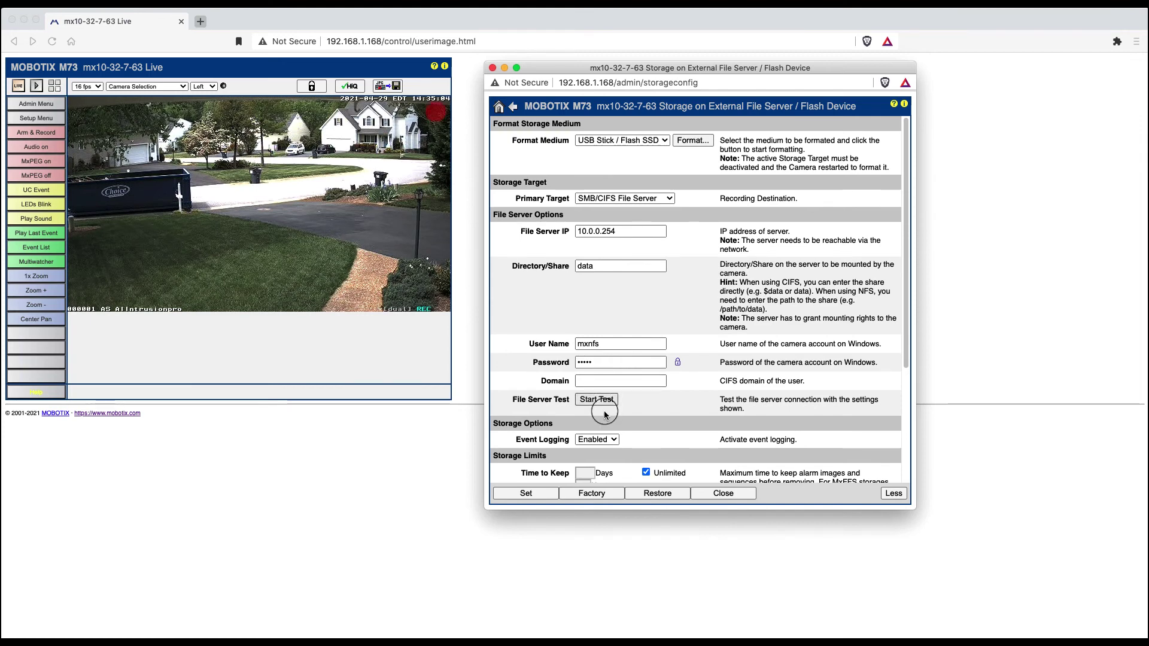
pyautogui.scroll(-1, 905, 335)
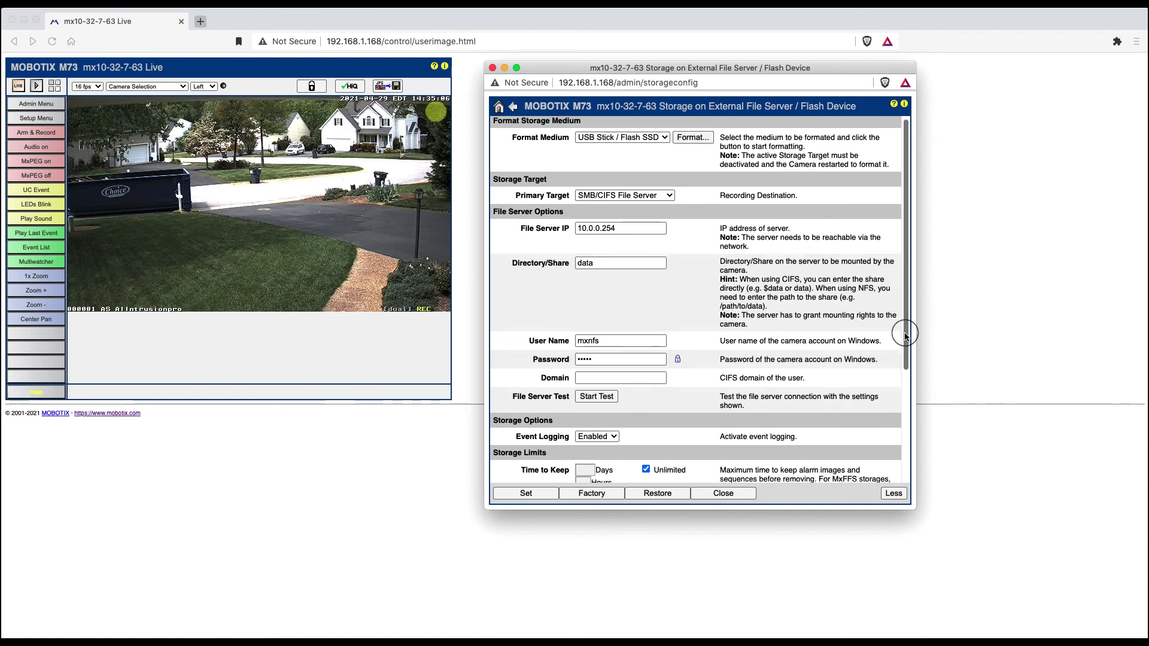
pyautogui.moveTo(905, 336); pyautogui.dragTo(905, 468)
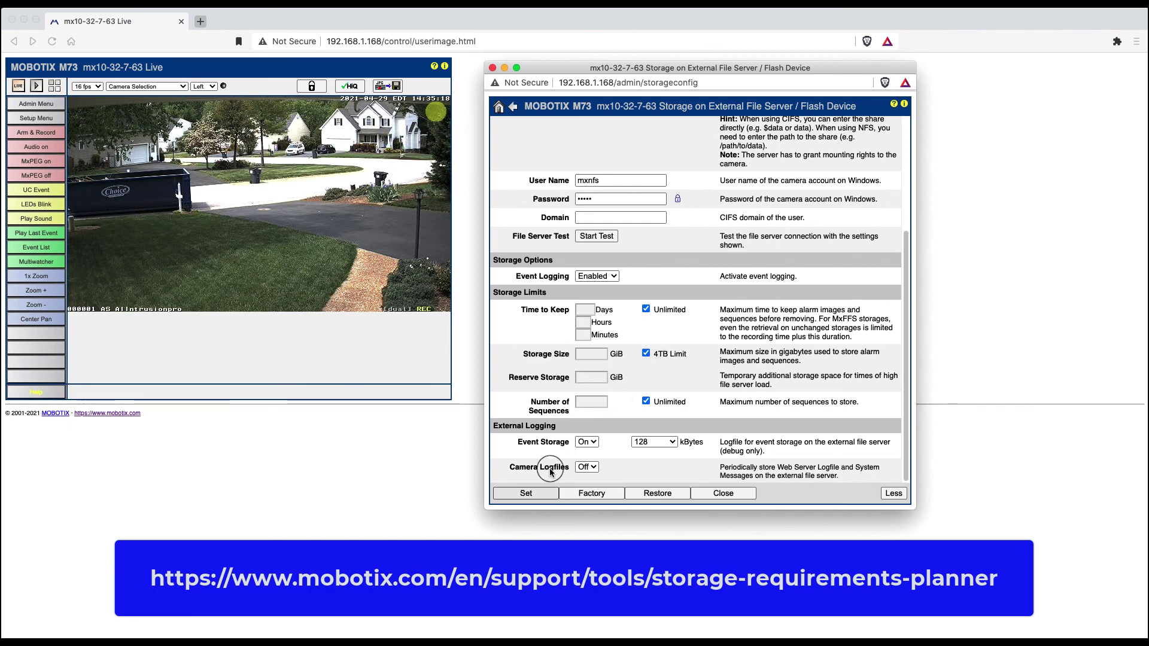
# Step: Apply the SMB/CIFS storage settings, close the page, and confirm storing the complete configuration
pyautogui.click(527, 494)
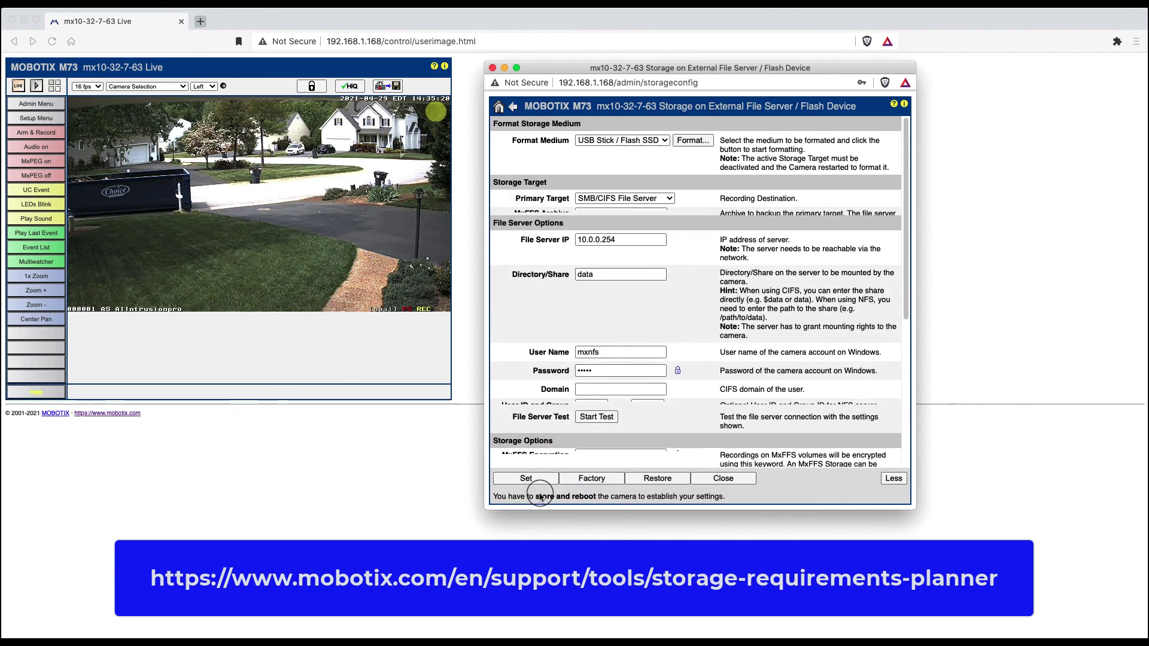
pyautogui.click(724, 479)
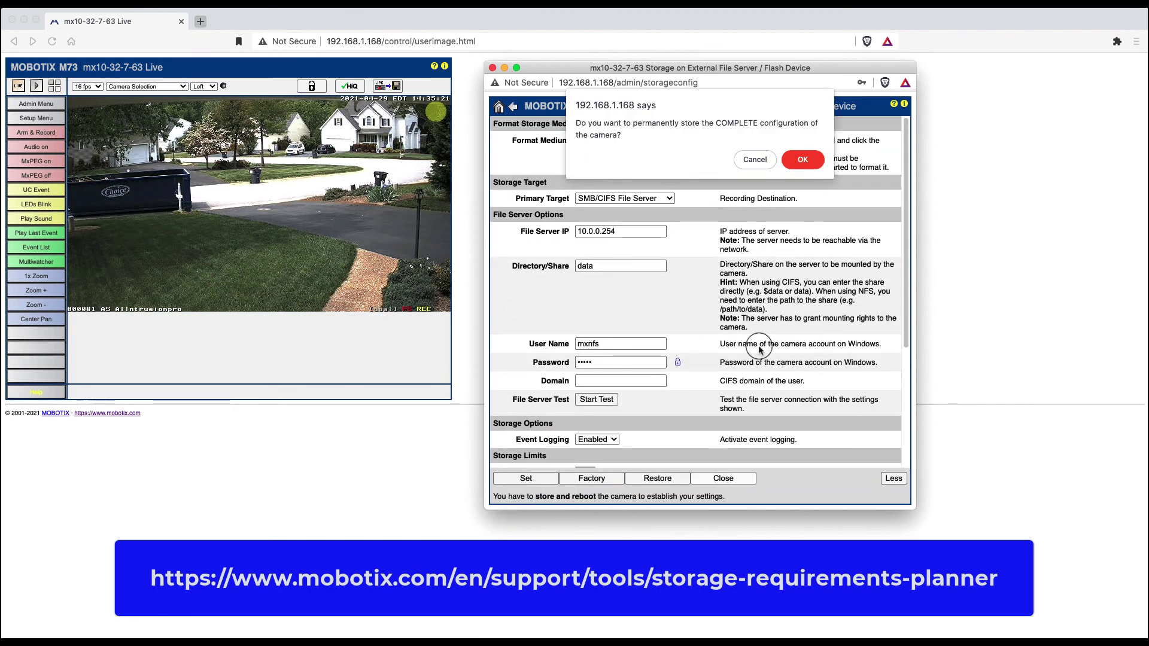
pyautogui.click(805, 159)
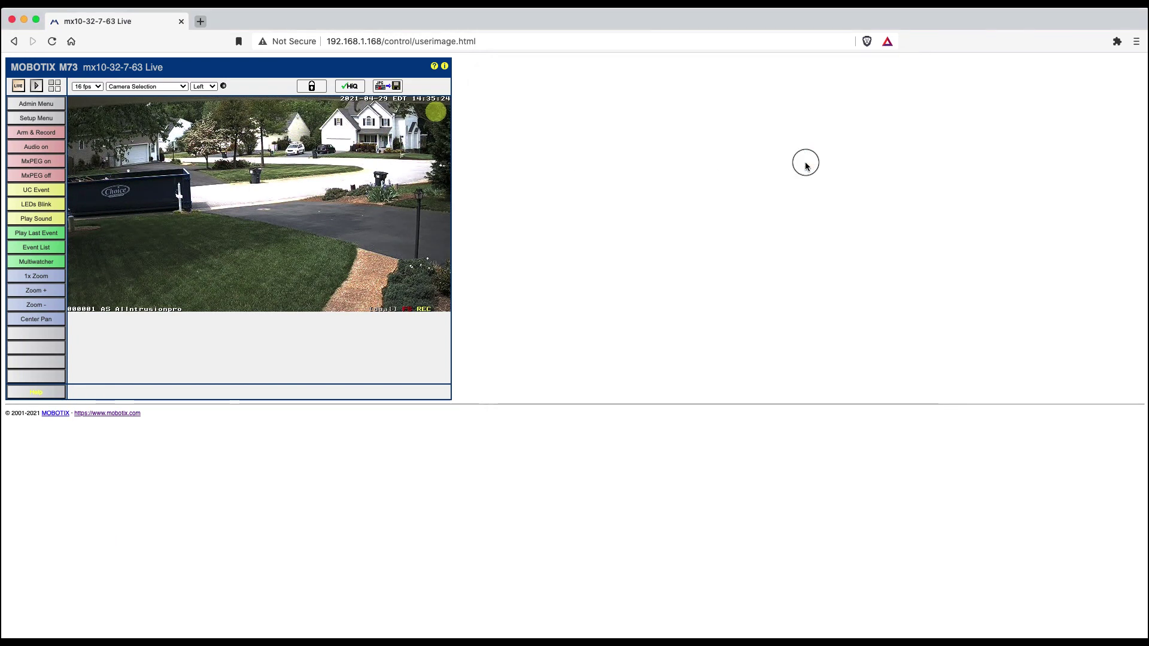